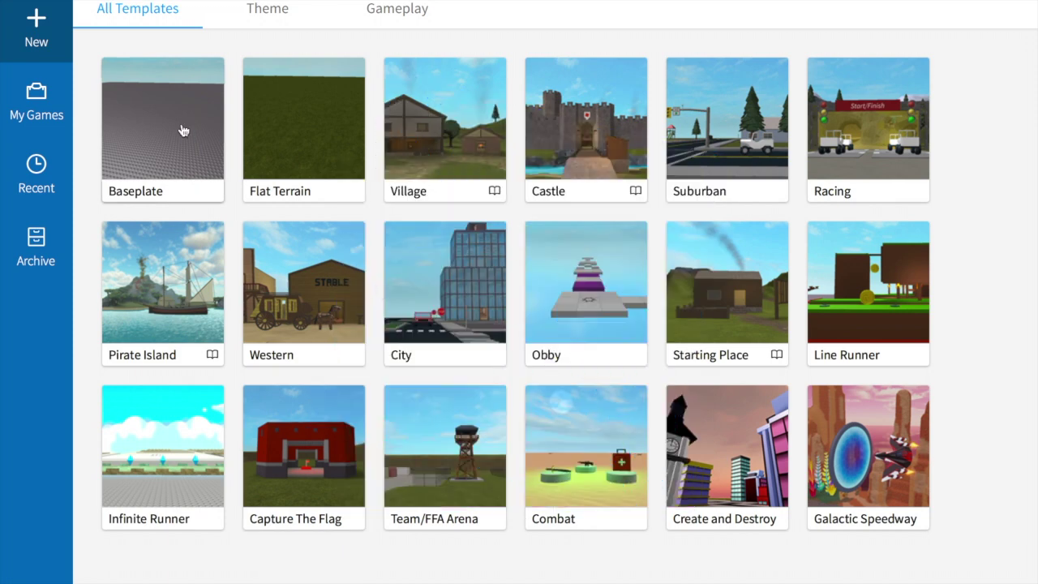
Start a new place from the Baseplate template and adjust the camera height.
{"action": "left_click", "coordinate": [184, 178]}
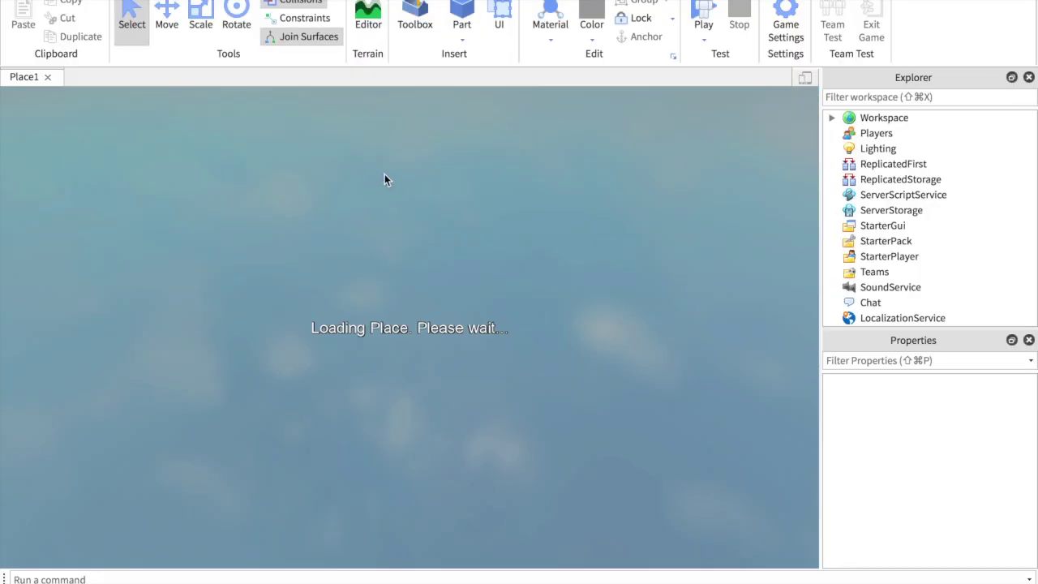
{"action": "key", "text": "q"}
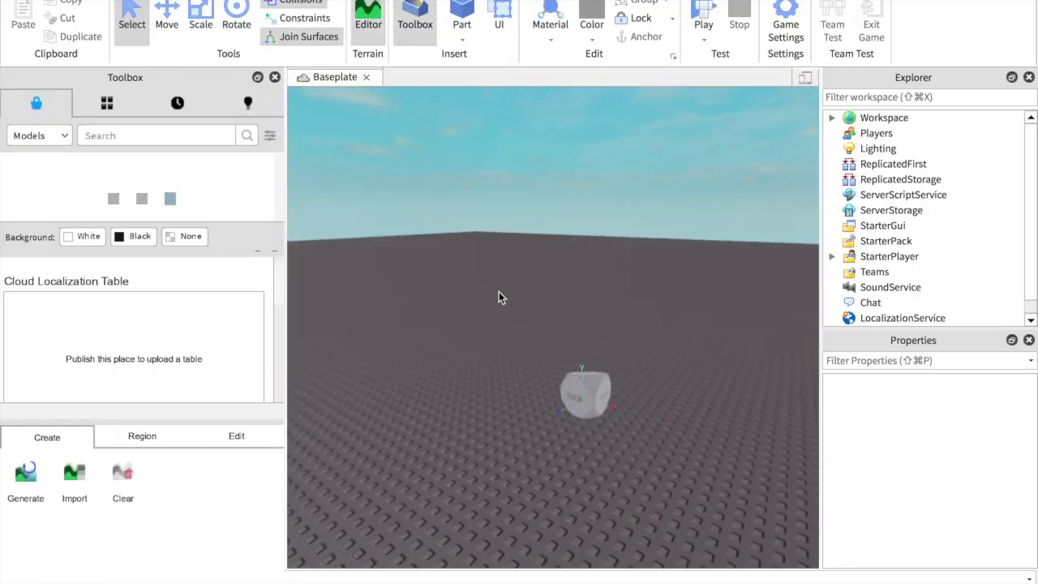
{"action": "key", "text": "e"}
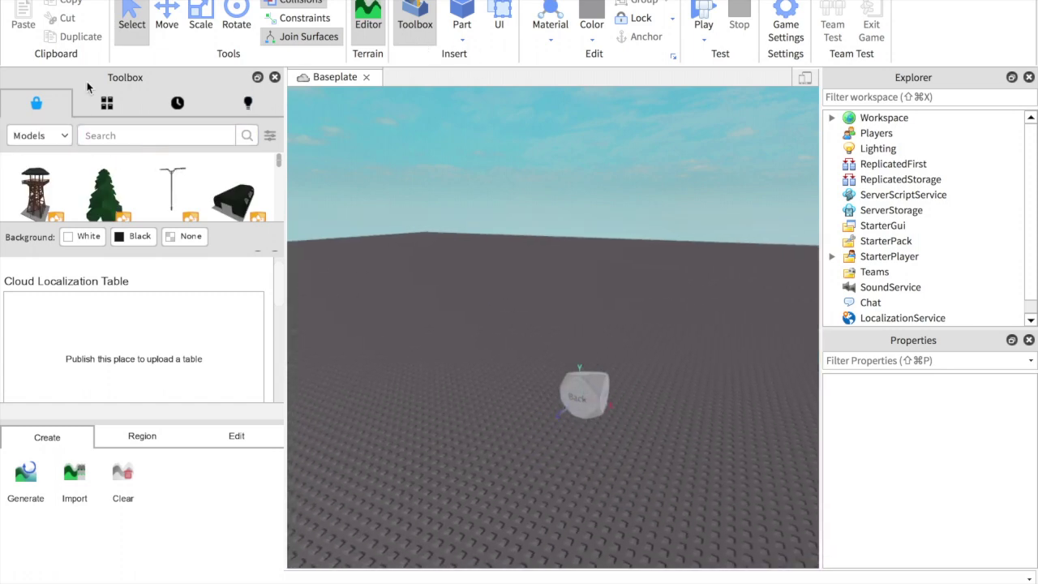
{"action": "scroll", "coordinate": [126, 178], "scroll_direction": "down", "scroll_amount": 2}
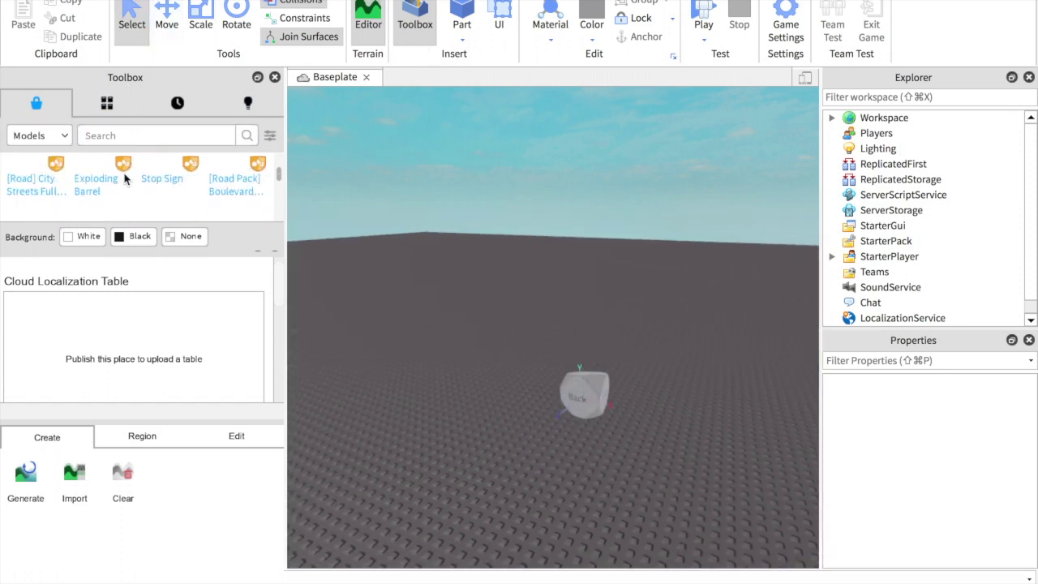
Search the Toolbox Plugins for 'load character' and install Load Character Lite.
{"action": "left_click", "coordinate": [58, 137]}
{"action": "left_click", "coordinate": [37, 236]}
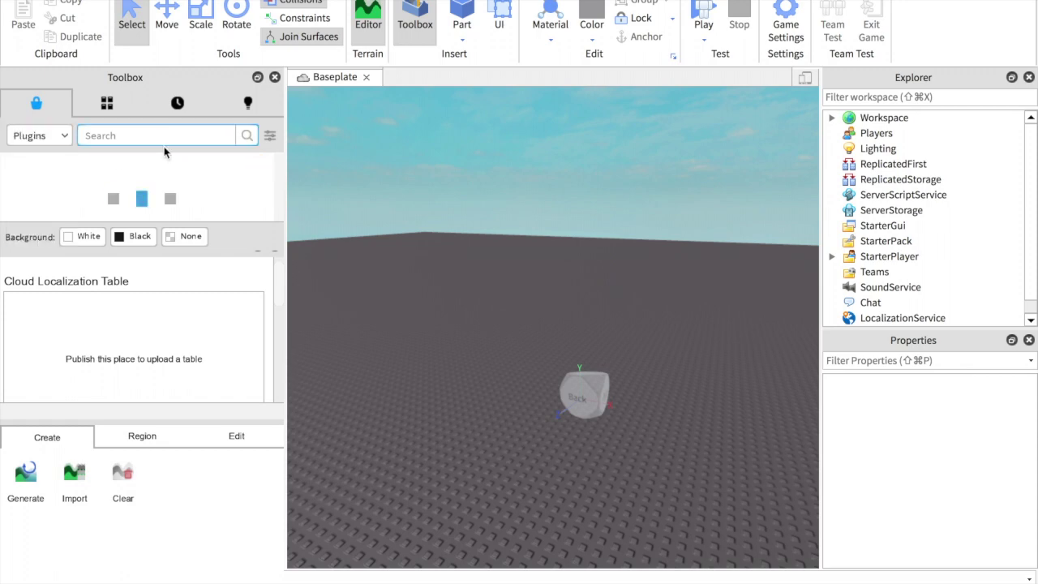
{"action": "left_click", "coordinate": [137, 136]}
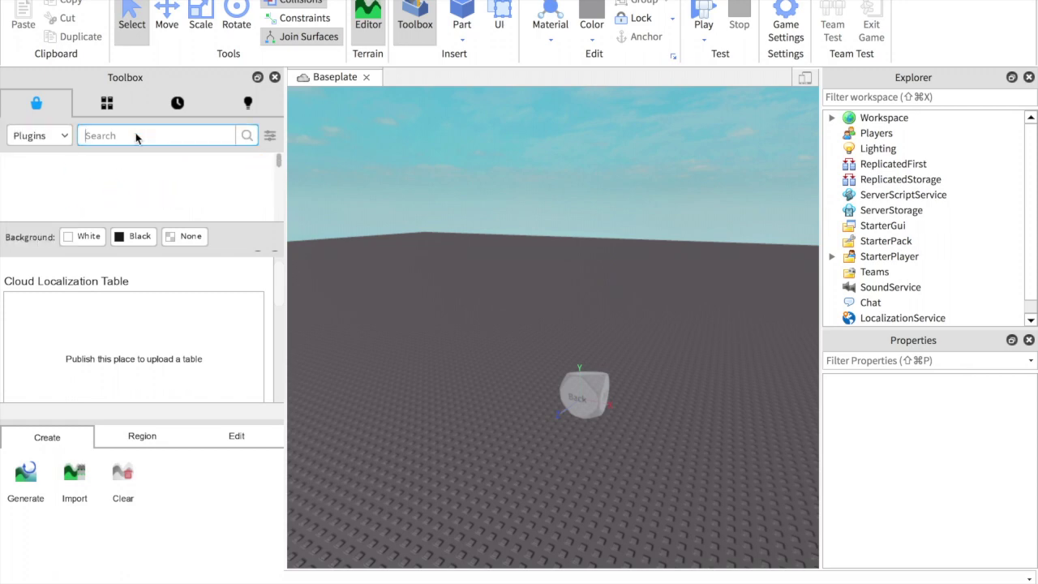
{"action": "type", "text": "load cha"}
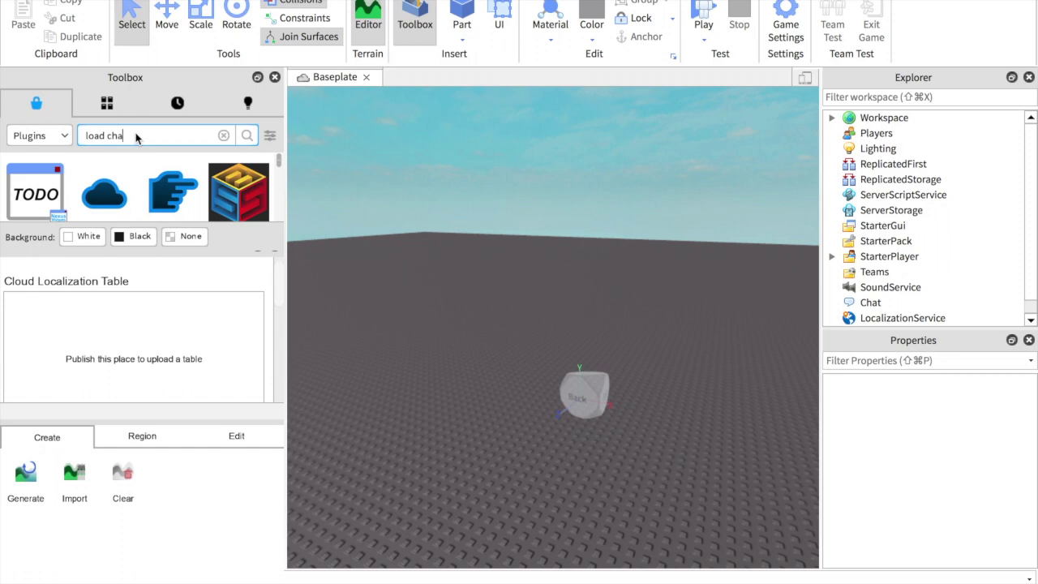
{"action": "type", "text": "racter"}
{"action": "key", "text": "Return"}
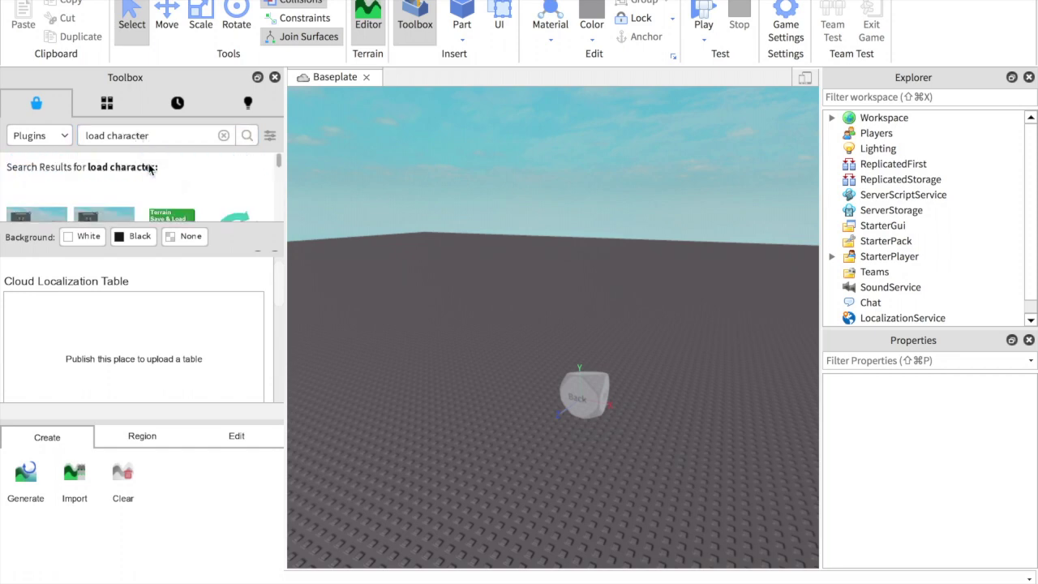
{"action": "scroll", "coordinate": [149, 167], "scroll_direction": "down", "scroll_amount": 2}
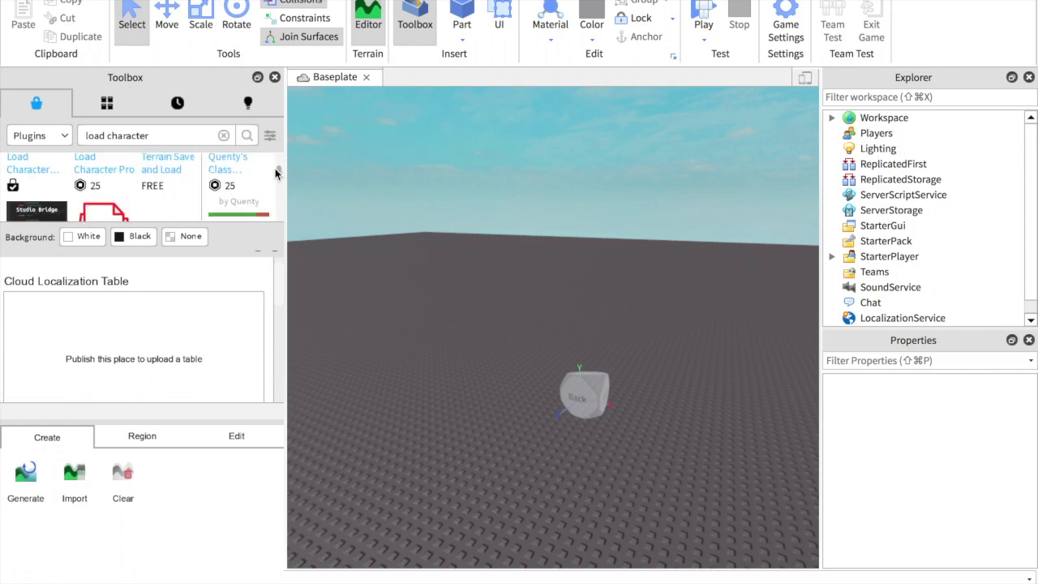
{"action": "mouse_move", "coordinate": [36, 171]}
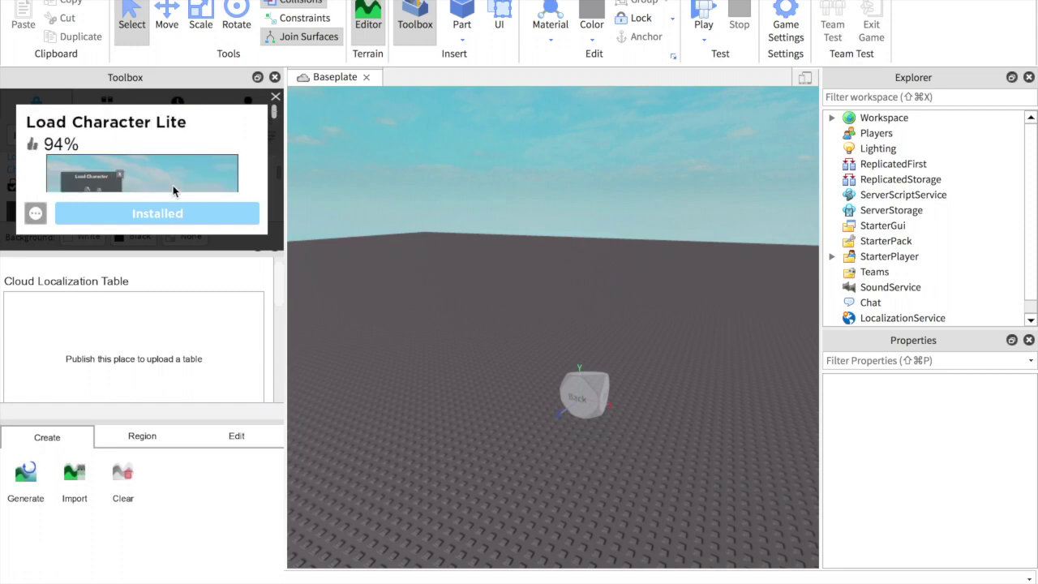
{"action": "left_click", "coordinate": [276, 97]}
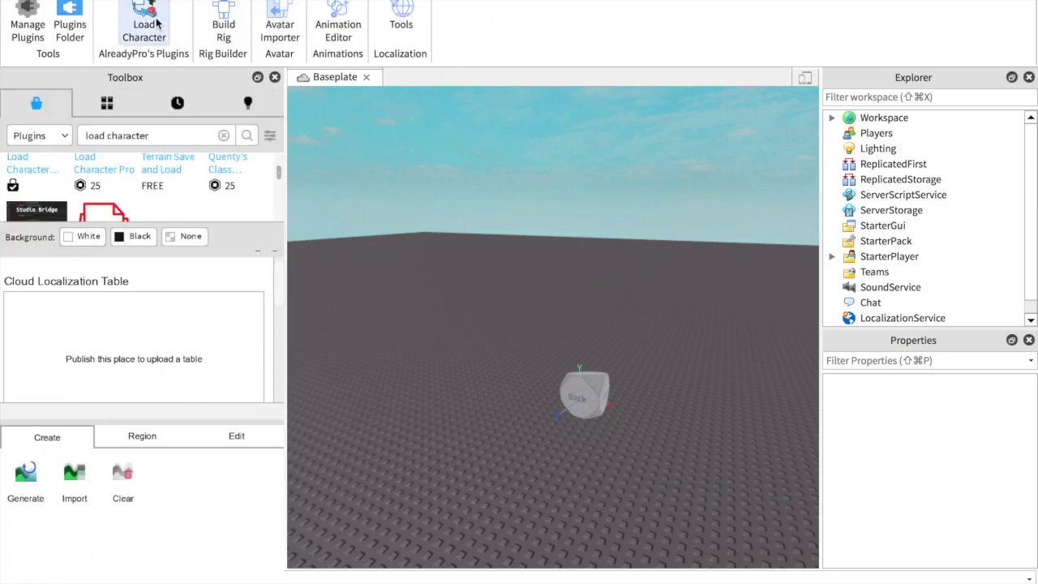
Load the player's avatar by username in Load Character Lite, keeping Spawn at Origin checked.
{"action": "left_click", "coordinate": [158, 24]}
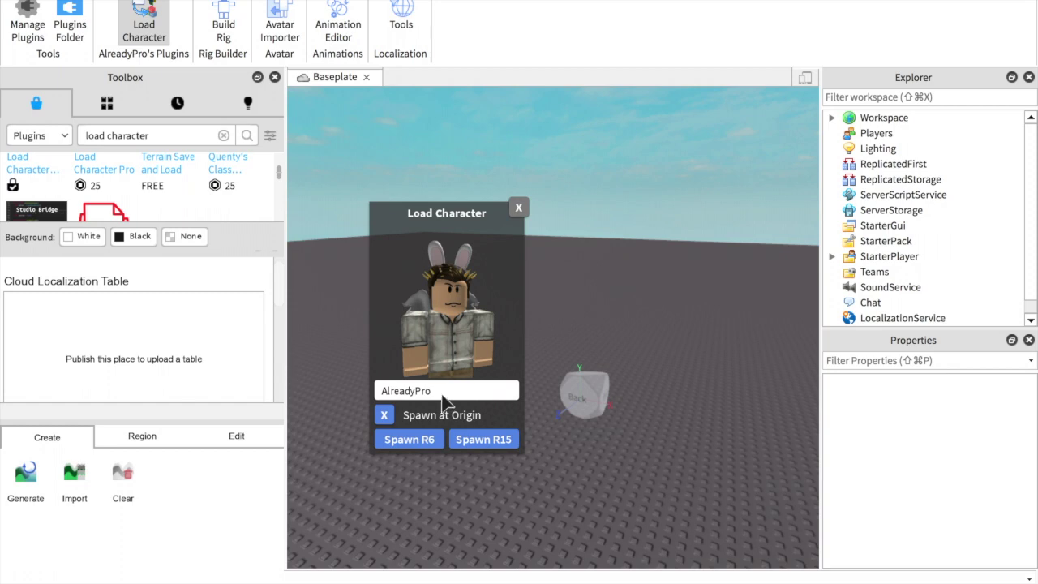
{"action": "left_click_drag", "start_coordinate": [467, 398], "coordinate": [361, 395]}
{"action": "key", "text": "BackSpace"}
{"action": "type", "text": "TiffanyTZ"}
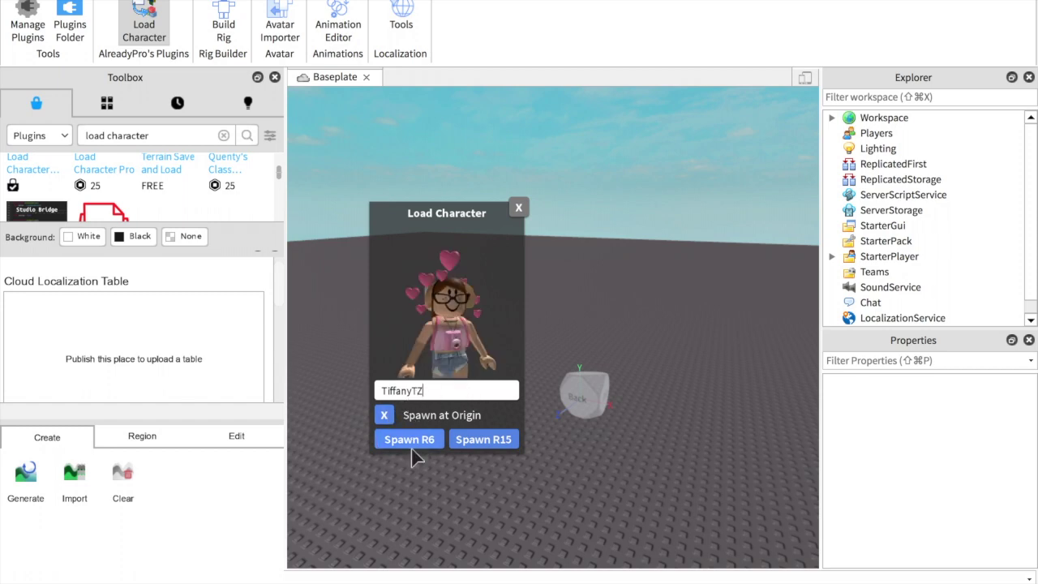
{"action": "left_click", "coordinate": [385, 415]}
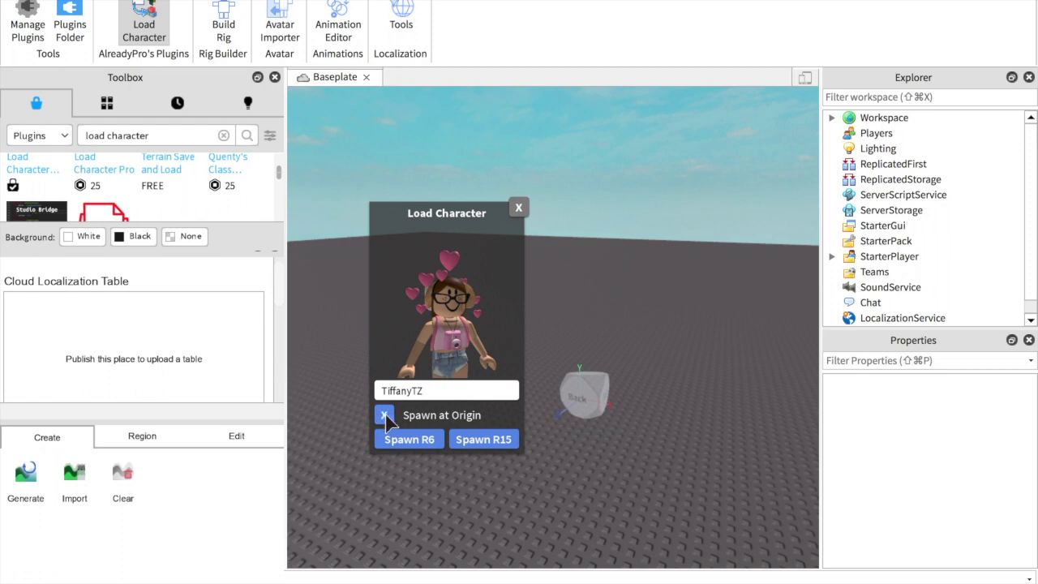
{"action": "left_click", "coordinate": [385, 417]}
{"action": "left_click", "coordinate": [521, 209]}
Focus the view on the avatar and delete its Dog Ears accessory in Explorer.
{"action": "key", "text": "f"}
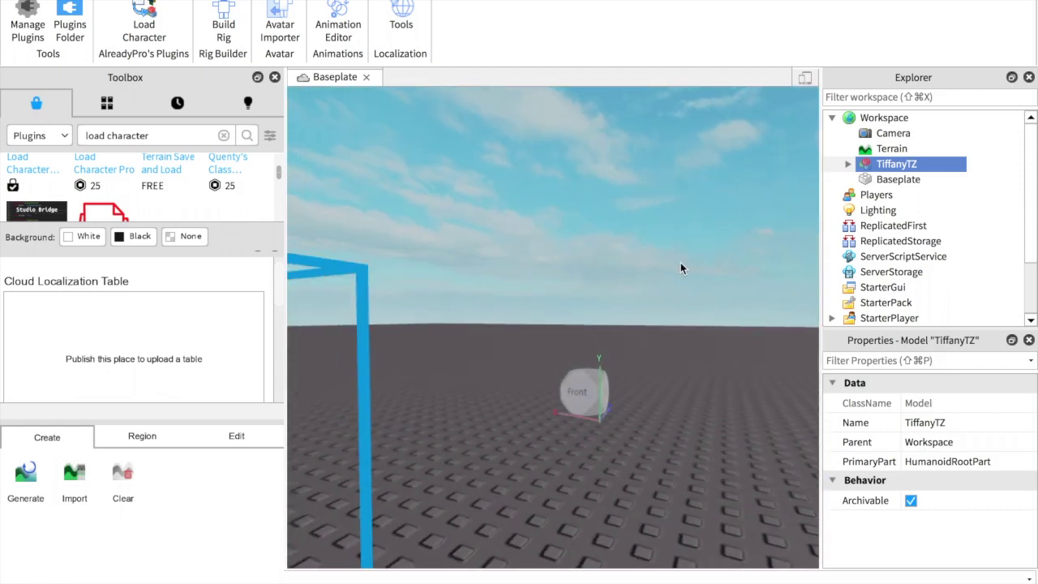
{"action": "key", "text": "f"}
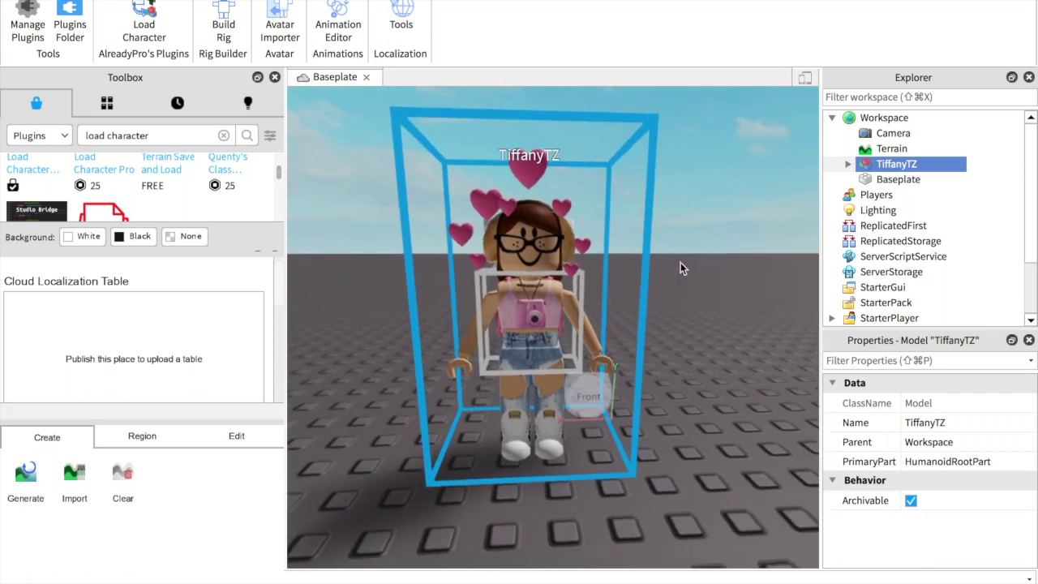
{"action": "scroll", "coordinate": [900, 190], "scroll_direction": "down", "scroll_amount": 1}
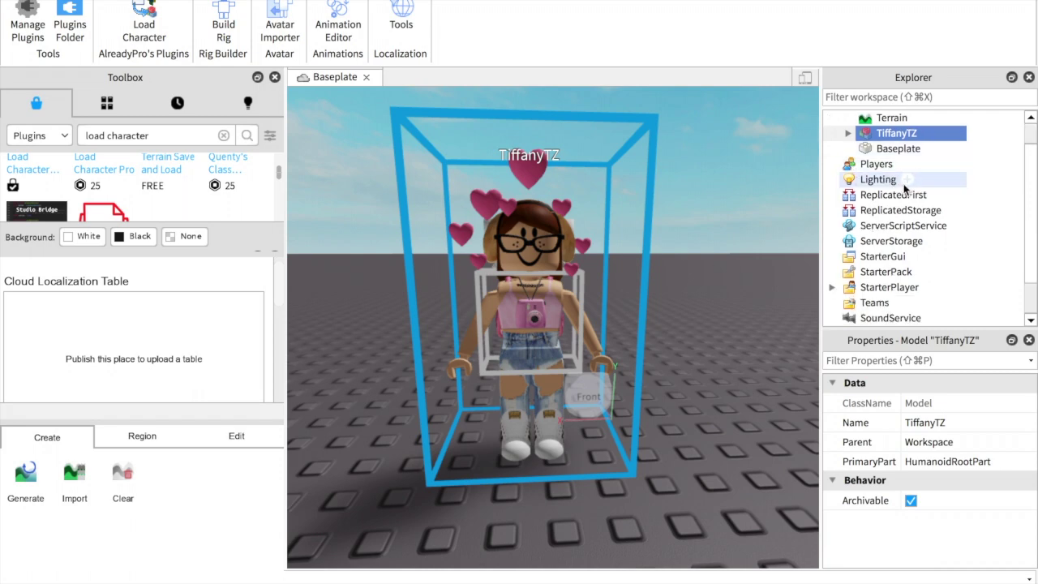
{"action": "scroll", "coordinate": [901, 191], "scroll_direction": "up", "scroll_amount": 1}
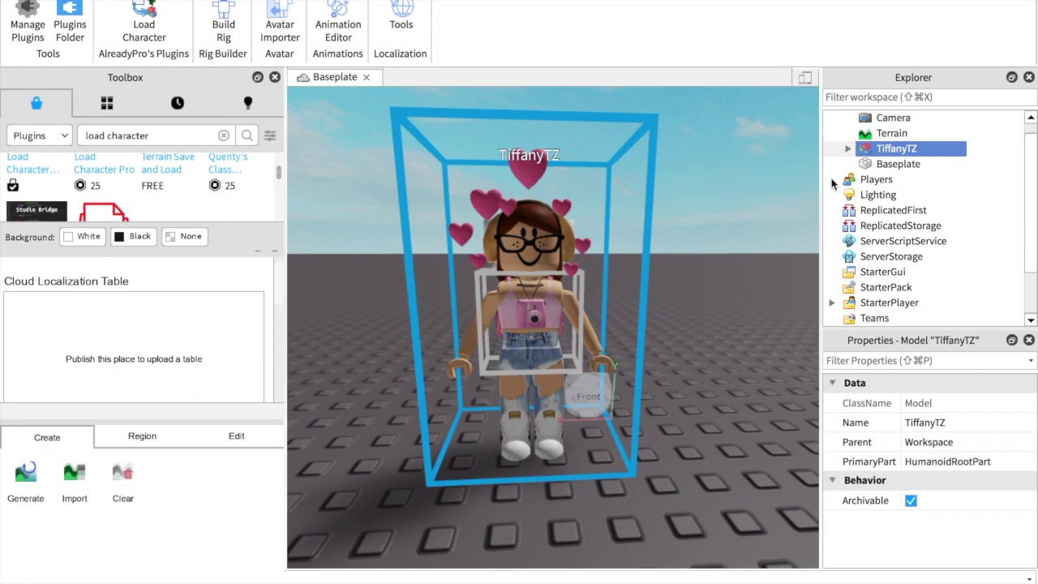
{"action": "left_click", "coordinate": [849, 149]}
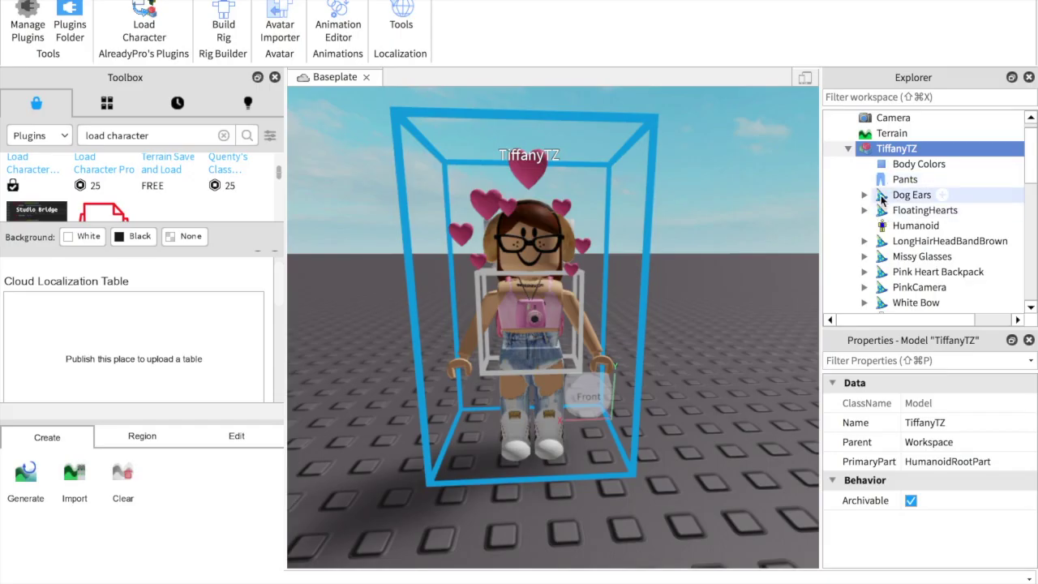
{"action": "left_click", "coordinate": [882, 198]}
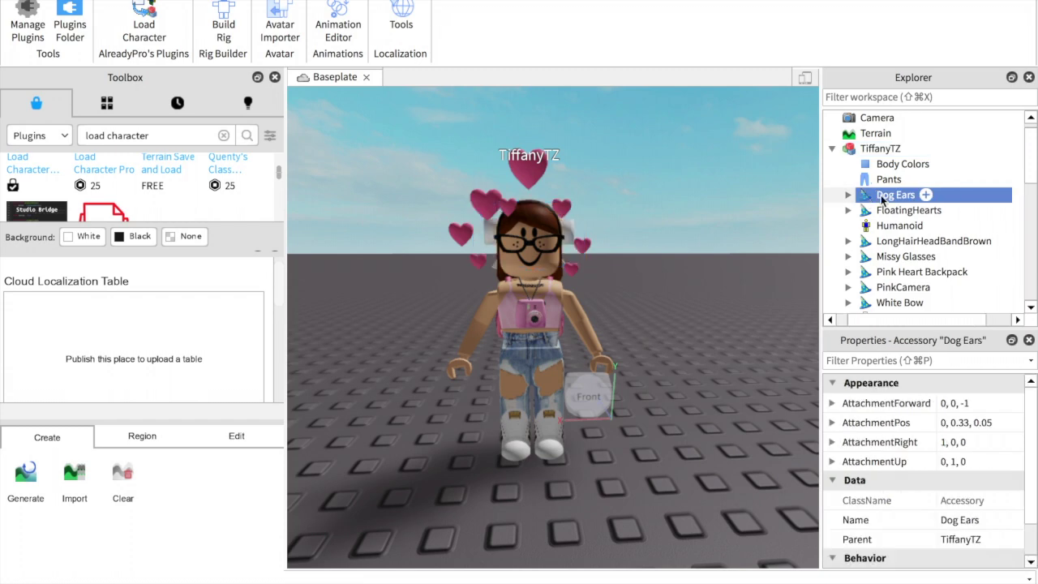
{"action": "key", "text": "Delete"}
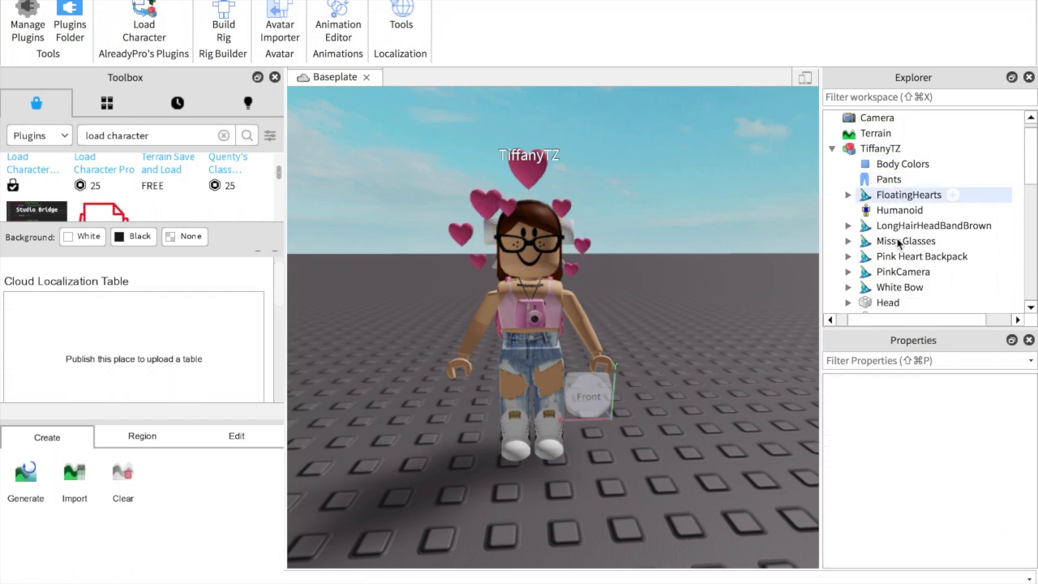
Expand the avatar's Head and delete its face decal.
{"action": "left_click", "coordinate": [849, 303]}
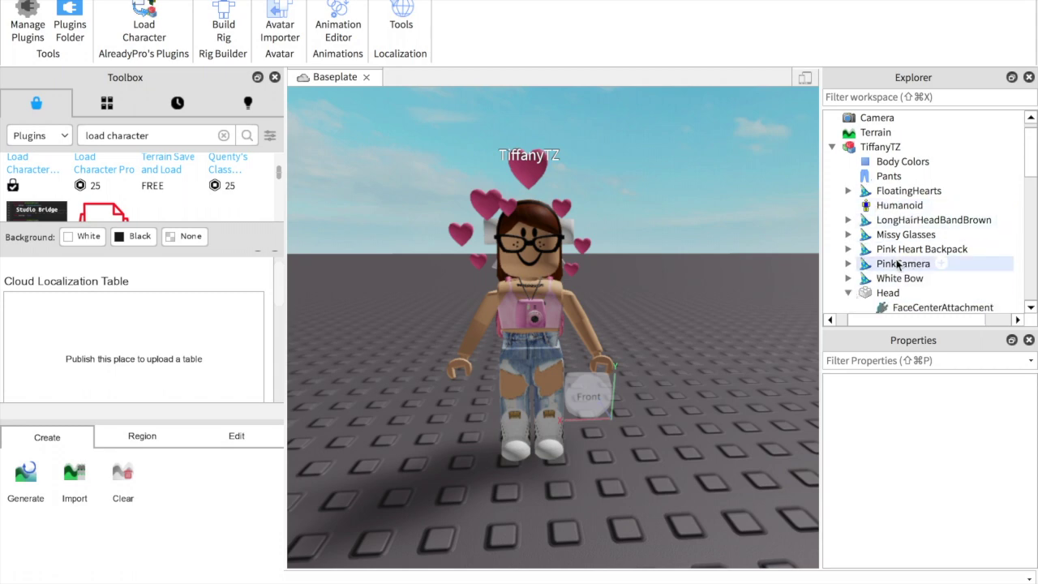
{"action": "scroll", "coordinate": [885, 268], "scroll_direction": "up", "scroll_amount": 1}
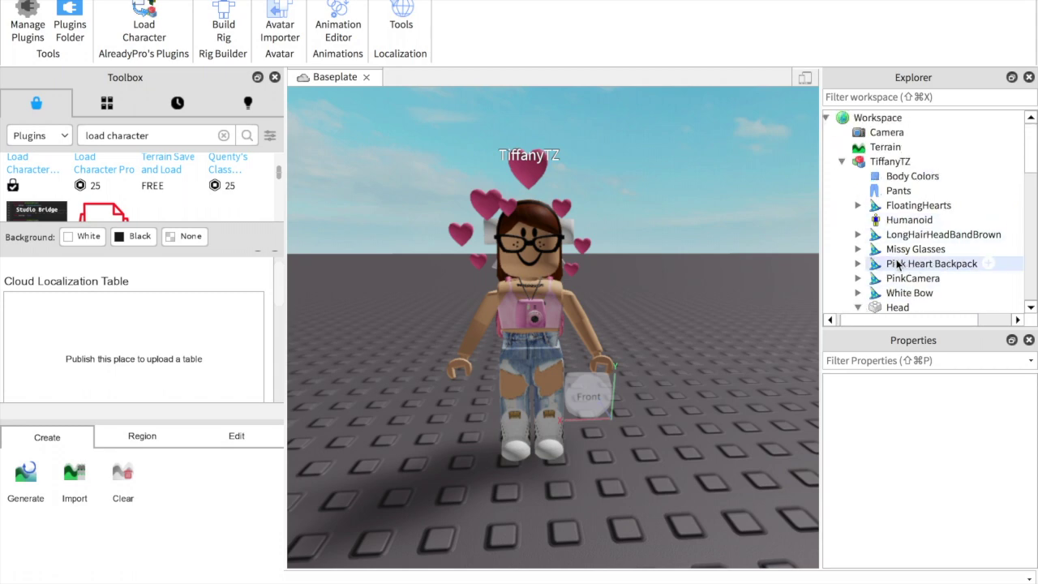
{"action": "scroll", "coordinate": [898, 265], "scroll_direction": "down", "scroll_amount": 2}
{"action": "scroll", "coordinate": [898, 265], "scroll_direction": "down", "scroll_amount": 3}
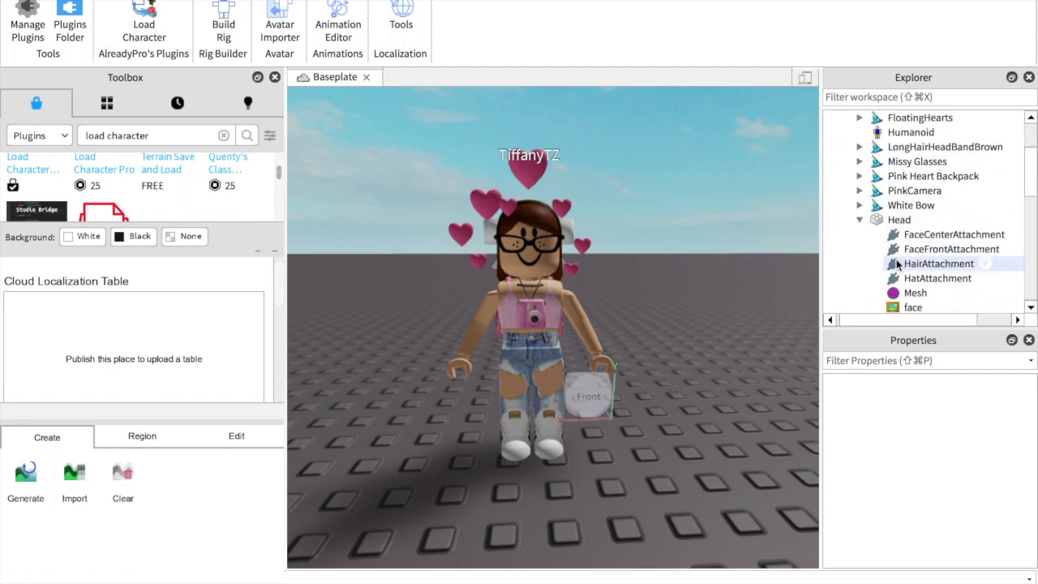
{"action": "left_click", "coordinate": [899, 278]}
{"action": "key", "text": "Delete"}
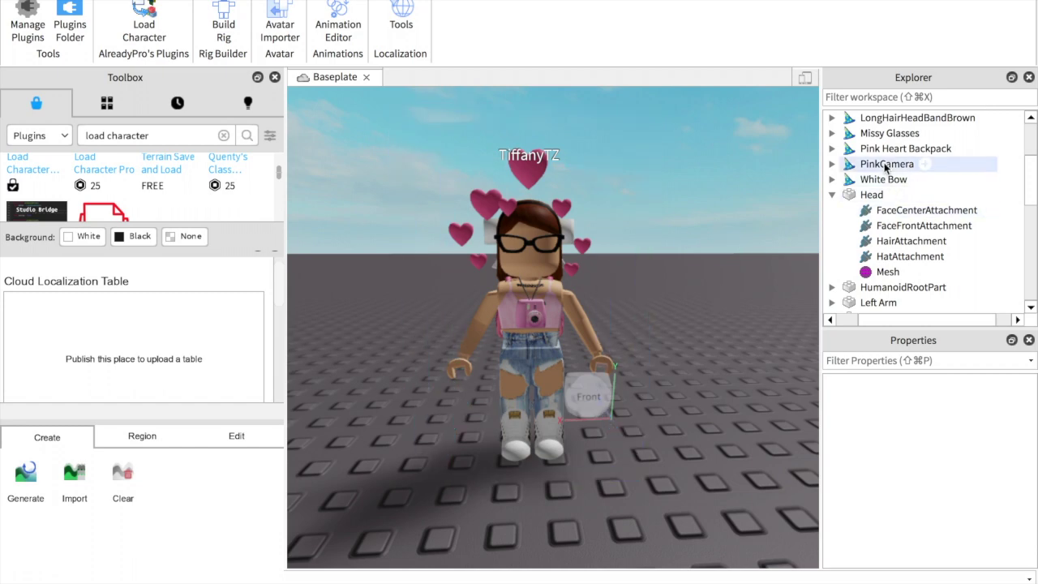
{"action": "scroll", "coordinate": [886, 167], "scroll_direction": "down", "scroll_amount": 2}
{"action": "scroll", "coordinate": [886, 166], "scroll_direction": "up", "scroll_amount": 5}
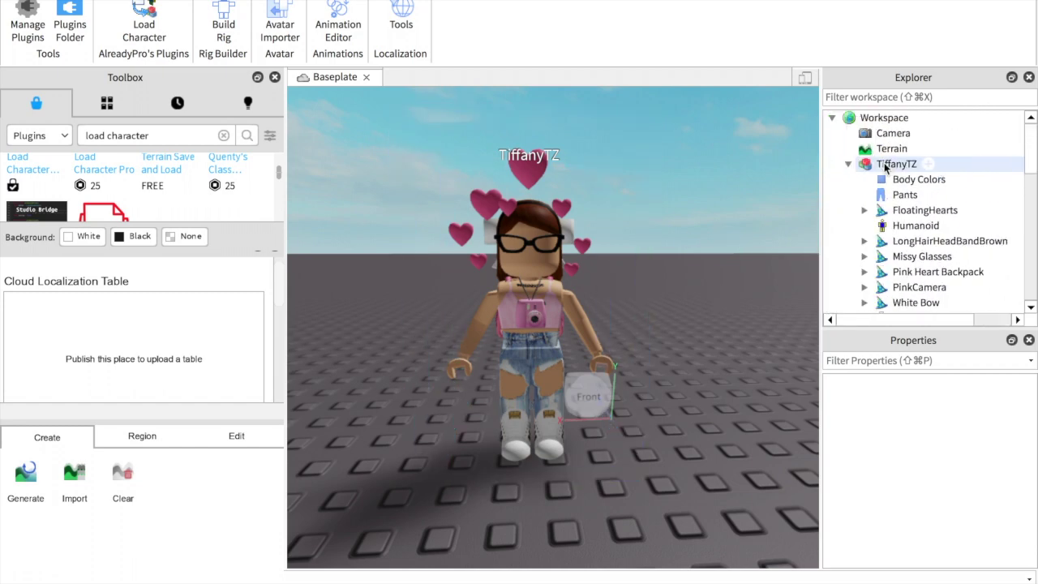
Export the avatar model as 'Gfx' to Downloads, then quit Roblox Studio.
{"action": "right_click", "coordinate": [885, 166]}
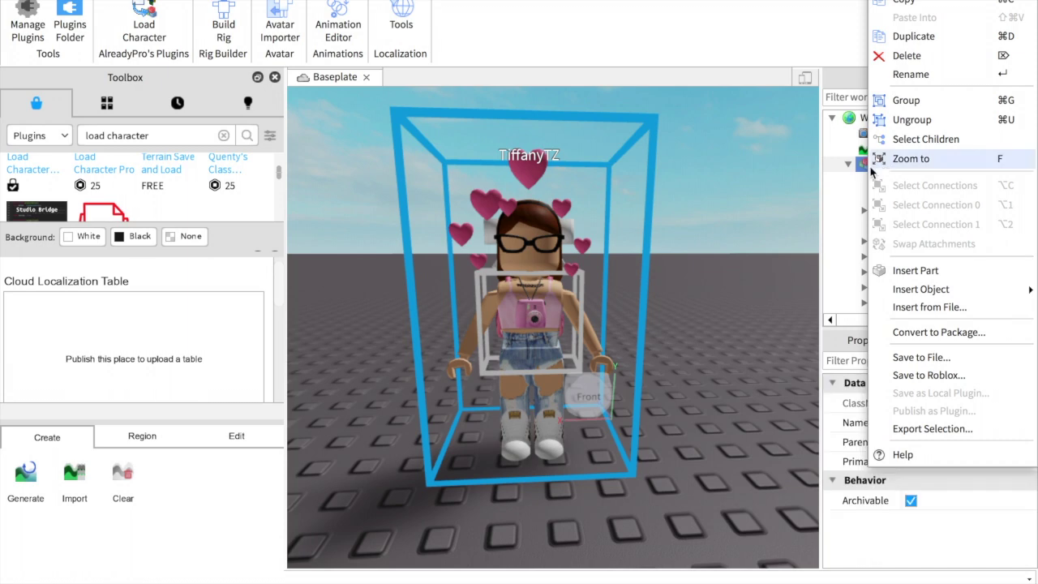
{"action": "left_click", "coordinate": [932, 429]}
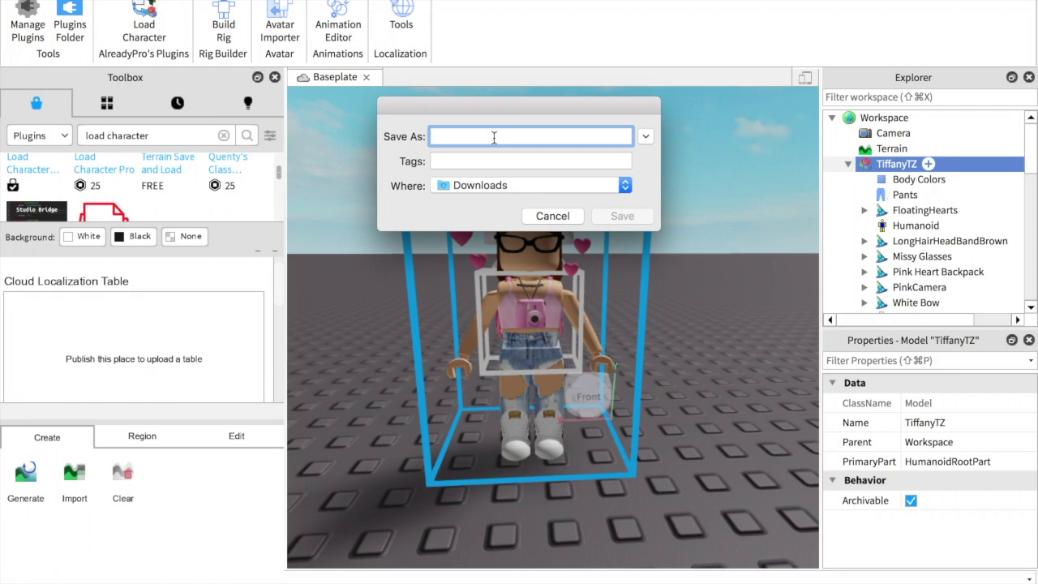
{"action": "type", "text": "Gfx"}
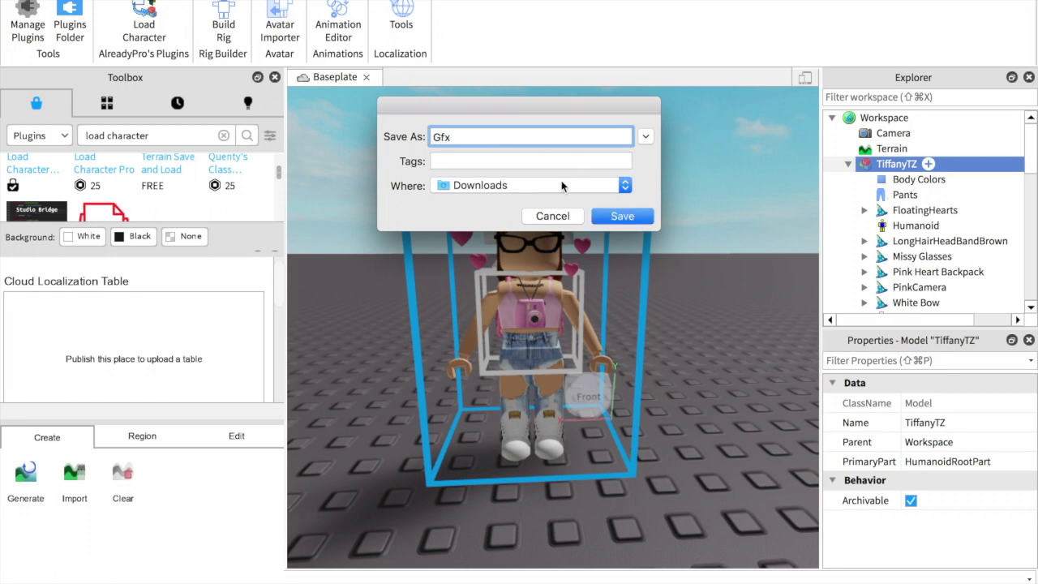
{"action": "left_click", "coordinate": [561, 186]}
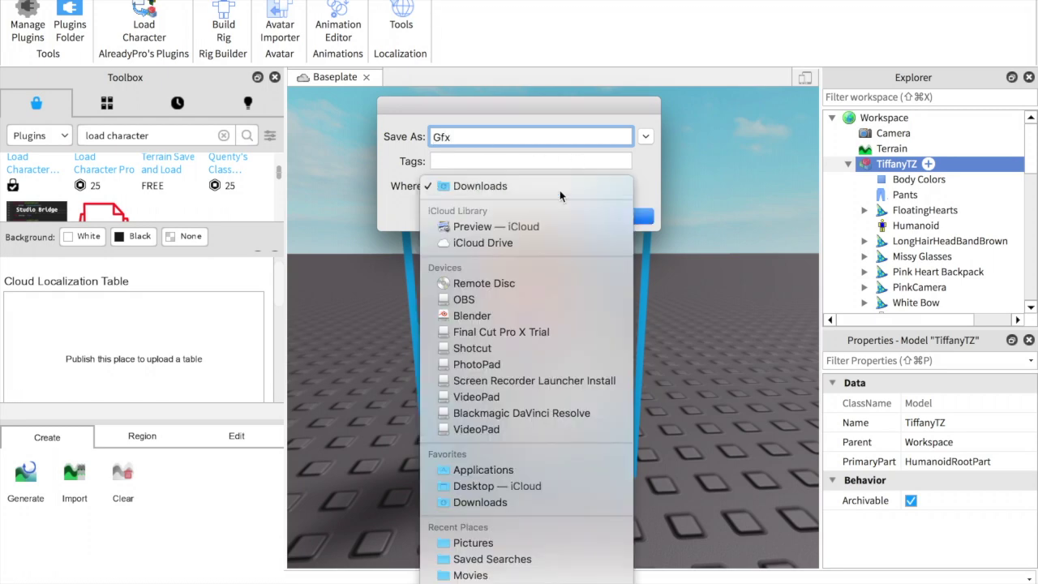
{"action": "left_click", "coordinate": [559, 190]}
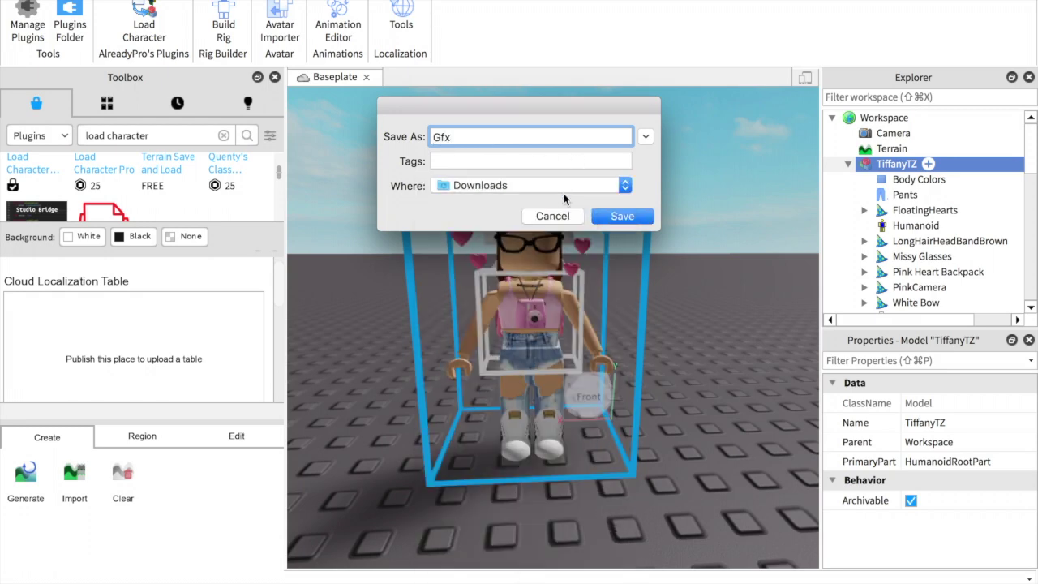
{"action": "left_click", "coordinate": [618, 217]}
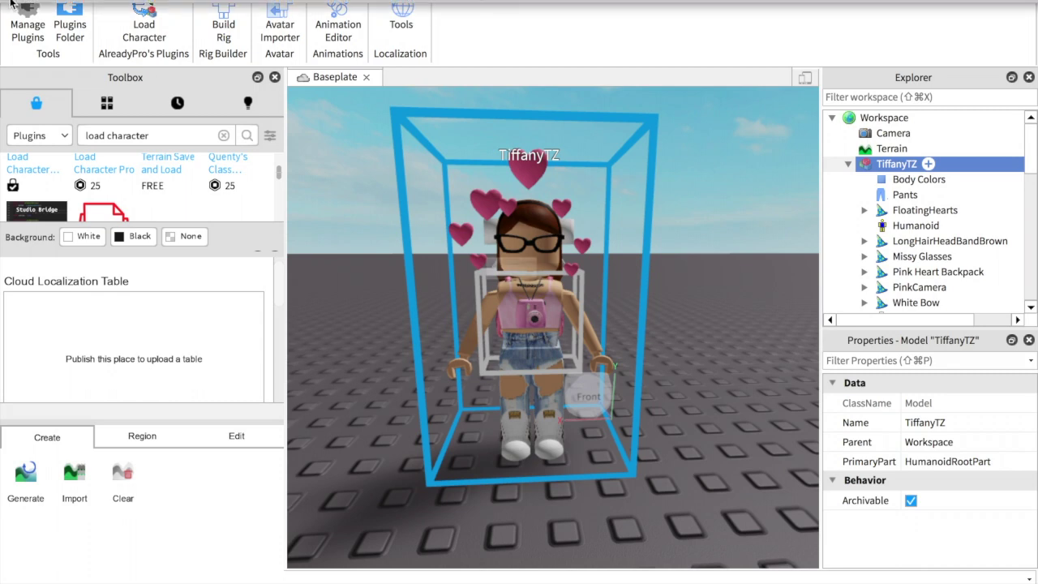
{"action": "key", "text": "super+w"}
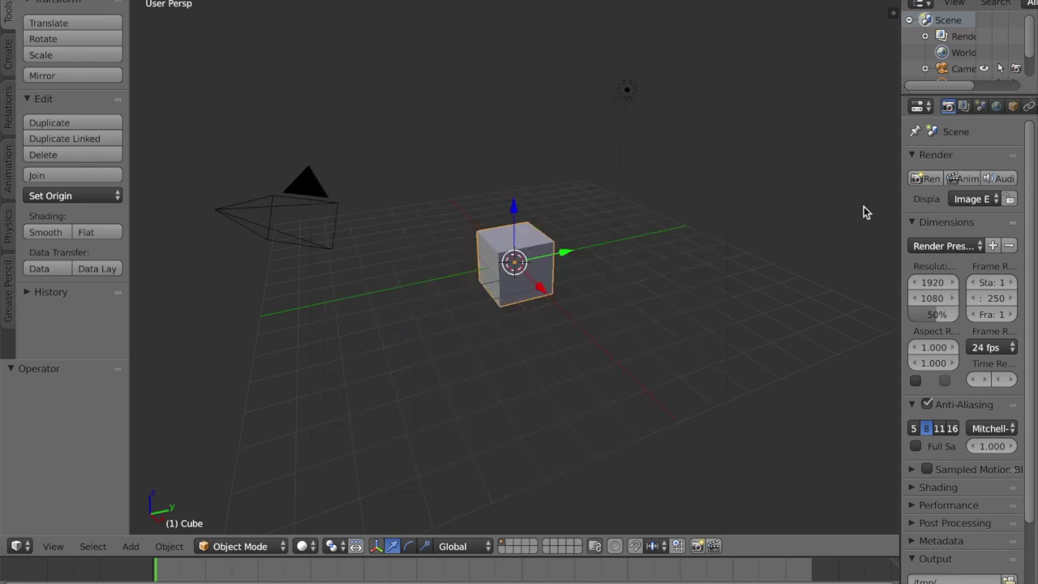
Delete Blender's default cube, leaving only the camera and lamp.
{"action": "key", "text": "ctrl+shift+h"}
{"action": "key", "text": "ctrl+shift+h"}
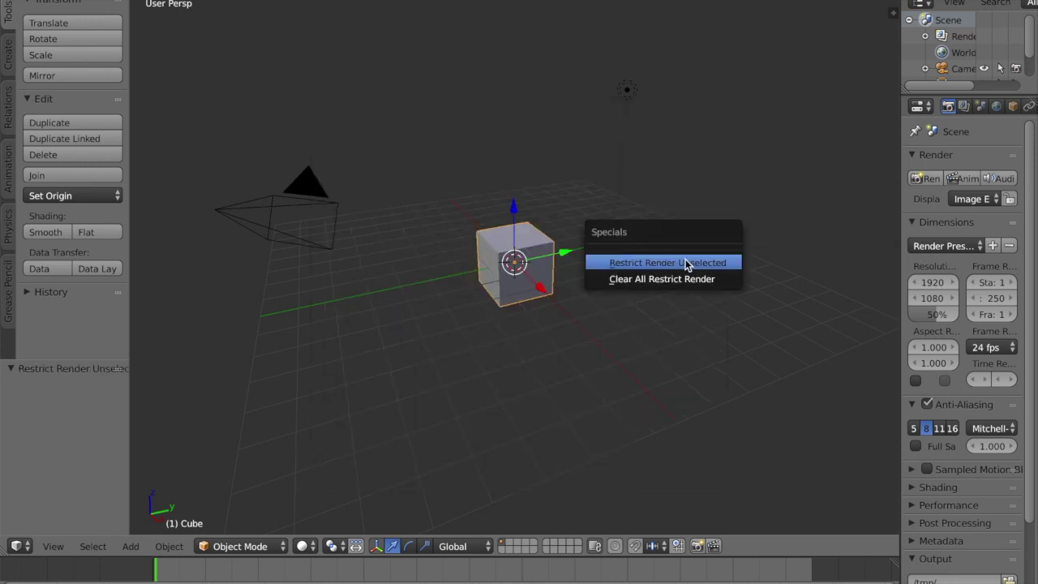
{"action": "key", "text": "ctrl+shift+h"}
{"action": "left_click", "coordinate": [672, 280]}
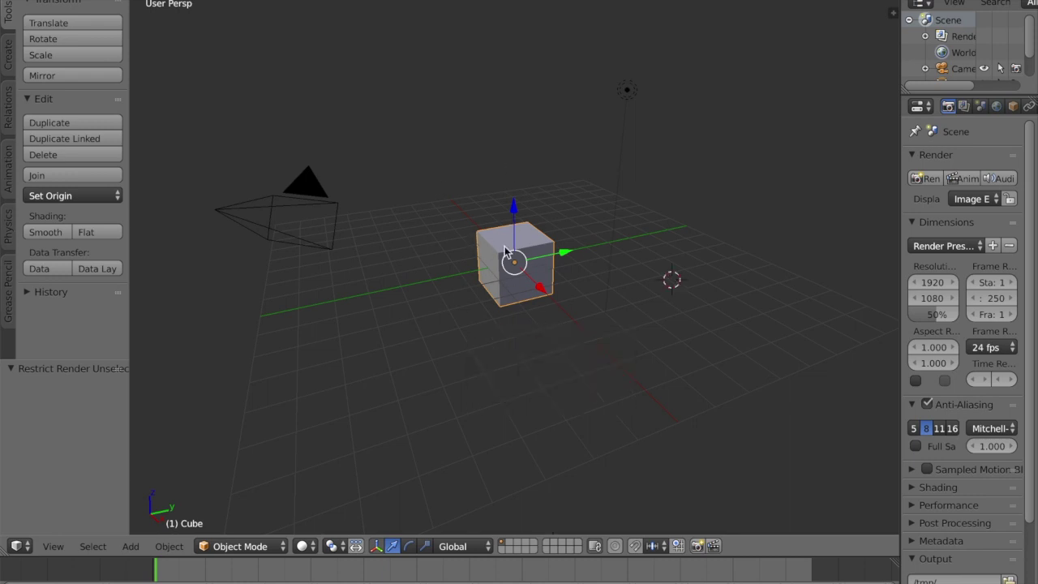
{"action": "key", "text": "x"}
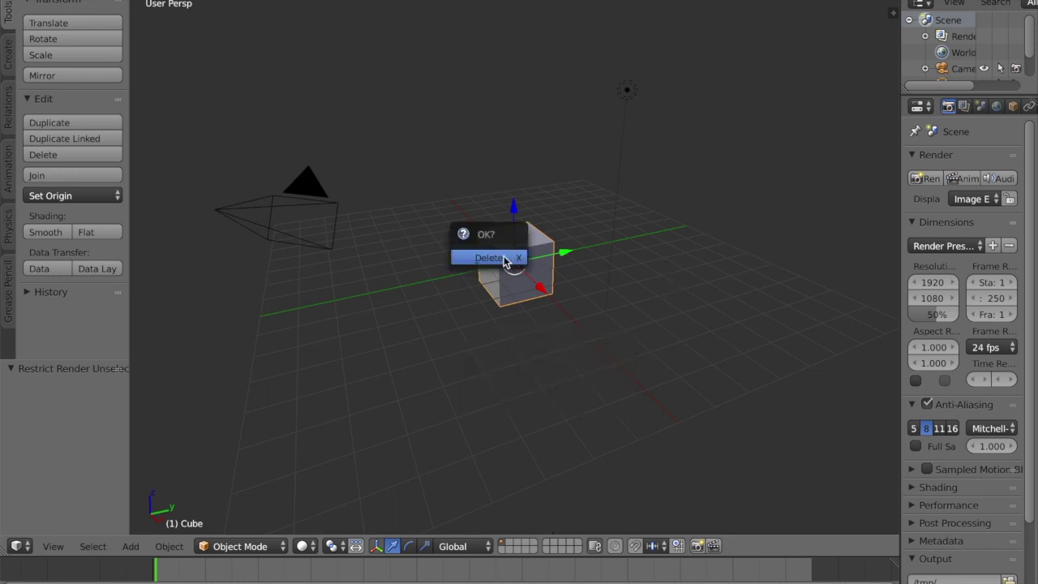
{"action": "left_click", "coordinate": [495, 260]}
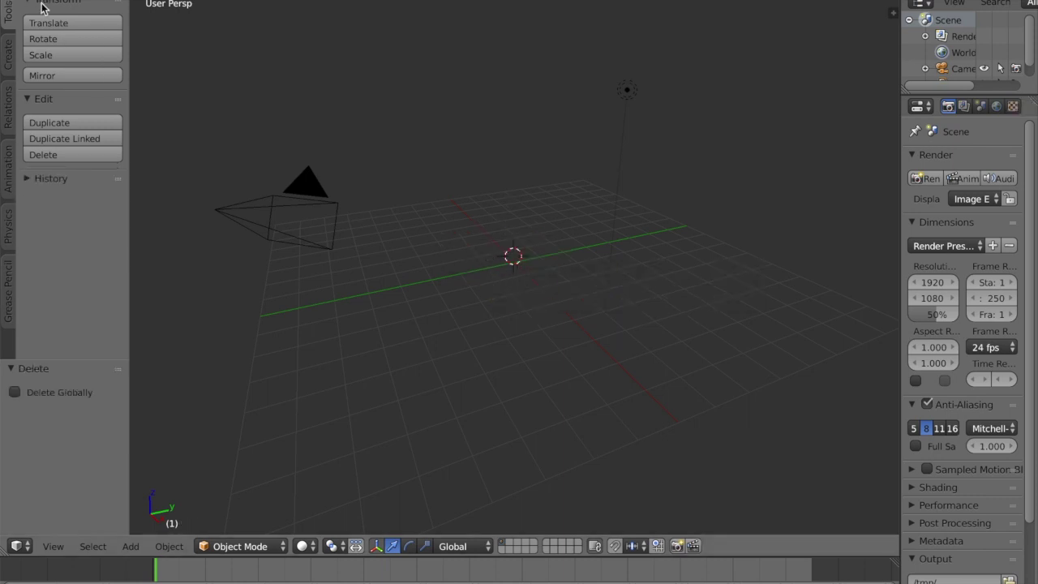
{"action": "left_click", "coordinate": [105, 2]}
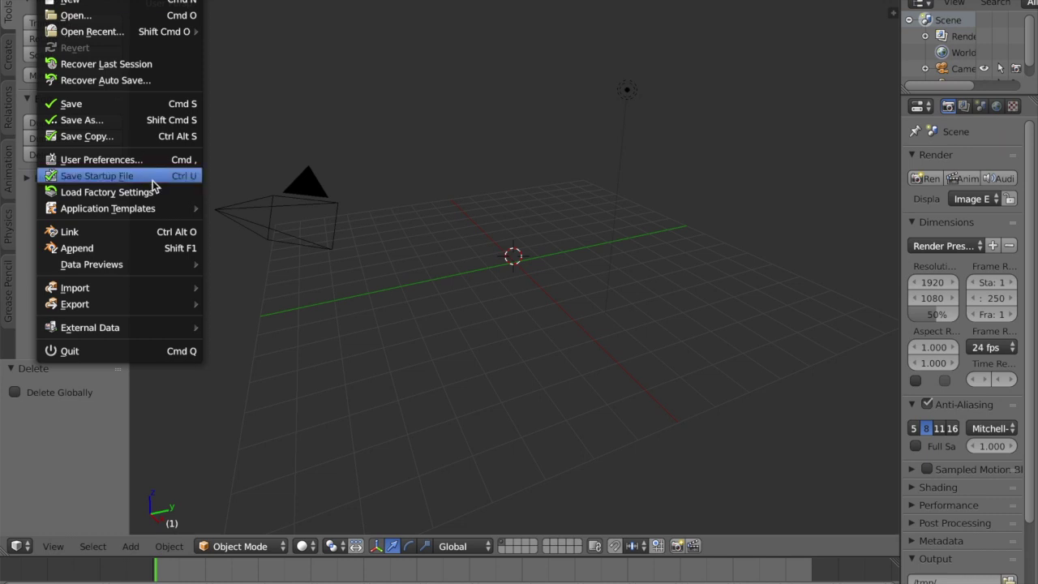
Import Gfx.obj from the Downloads folder as a Wavefront OBJ model.
{"action": "mouse_move", "coordinate": [113, 287]}
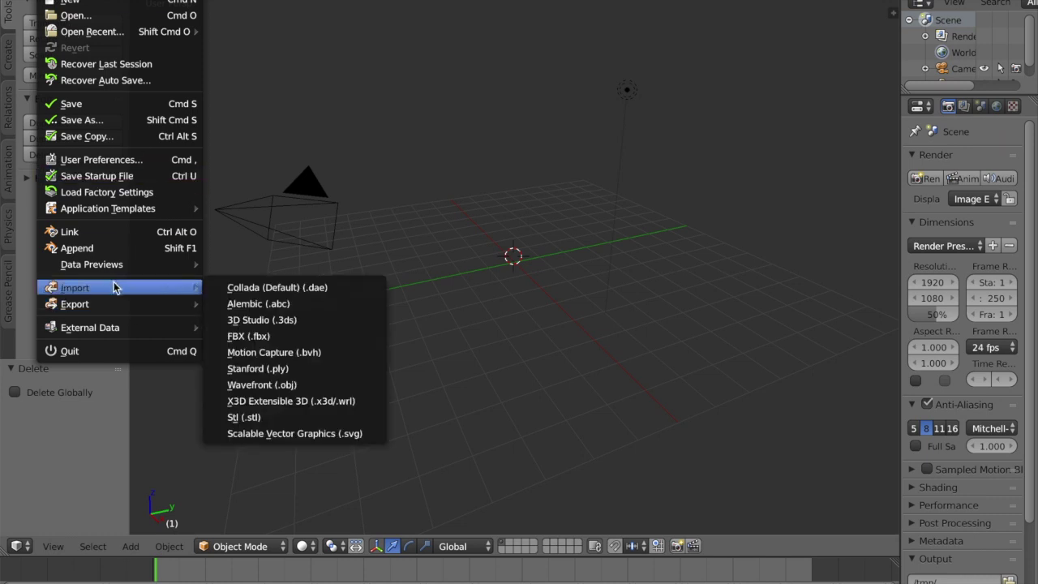
{"action": "left_click", "coordinate": [293, 387]}
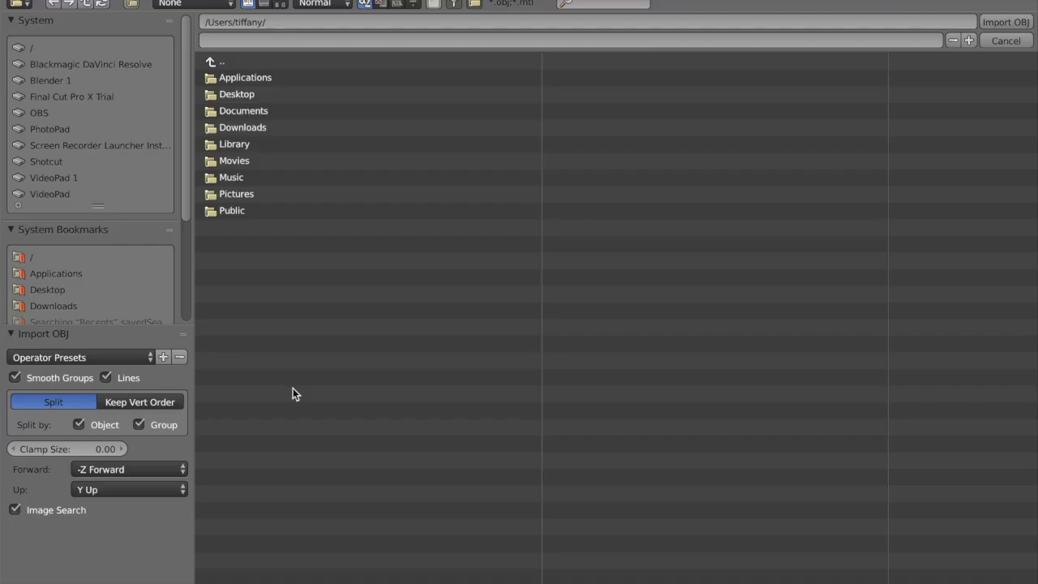
{"action": "left_click", "coordinate": [299, 129]}
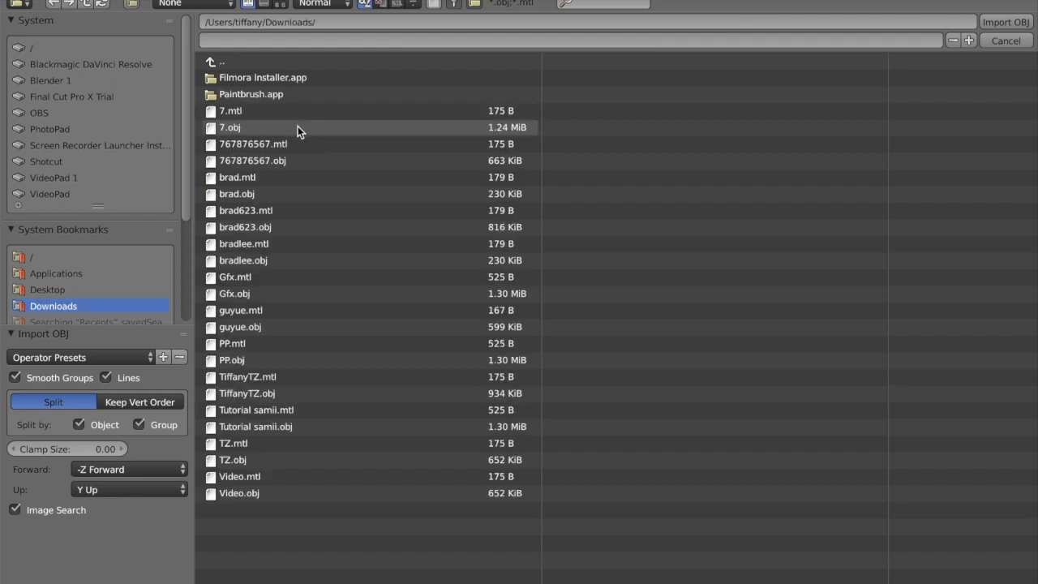
{"action": "double_click", "coordinate": [252, 292]}
{"action": "left_click", "coordinate": [676, 297]}
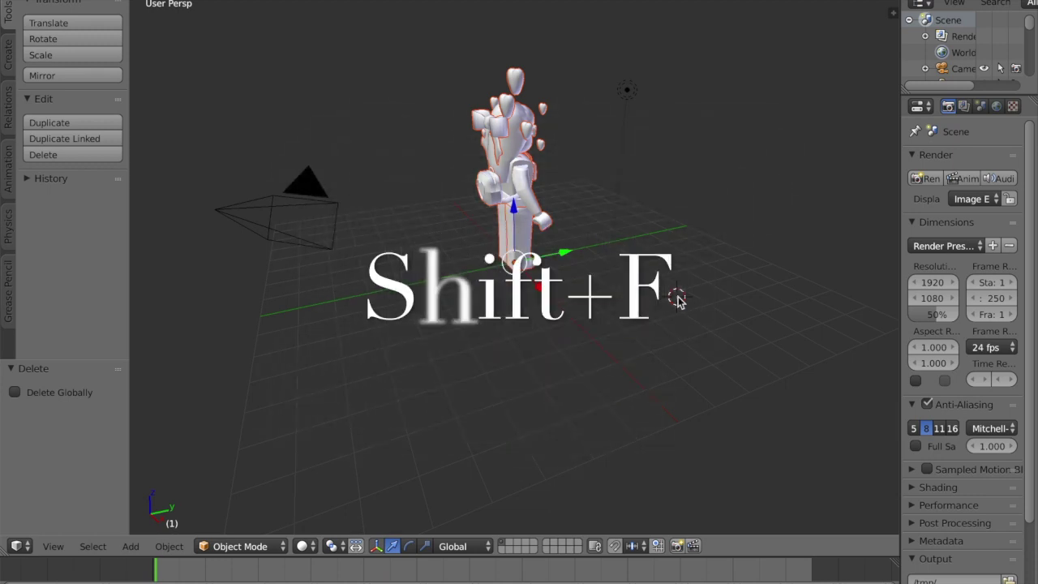
{"action": "key", "text": "shift+f"}
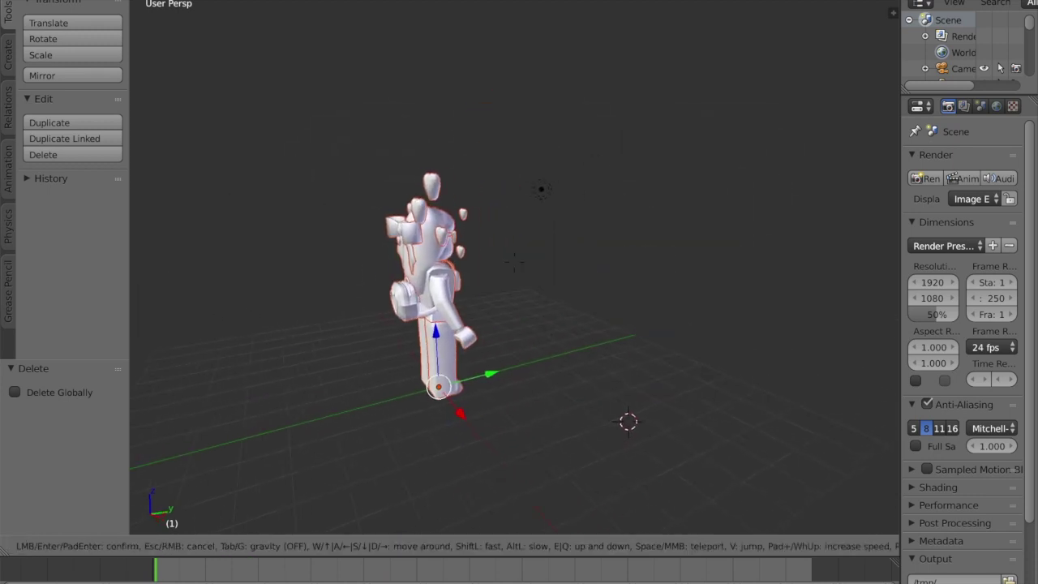
Fly the view forward until the avatar fills the viewport from the front.
{"action": "key", "text": "w"}
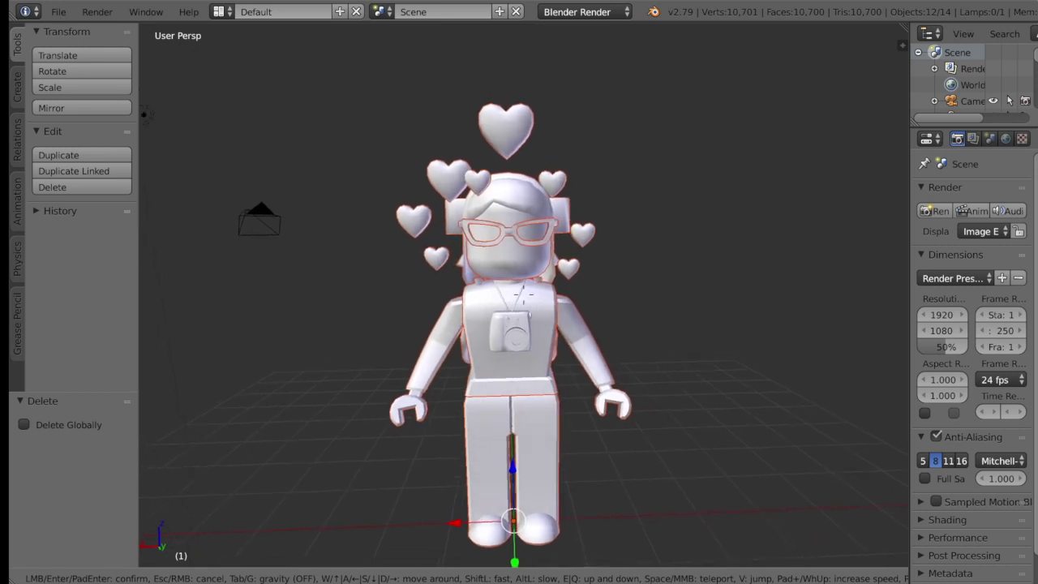
{"action": "left_click", "coordinate": [524, 301]}
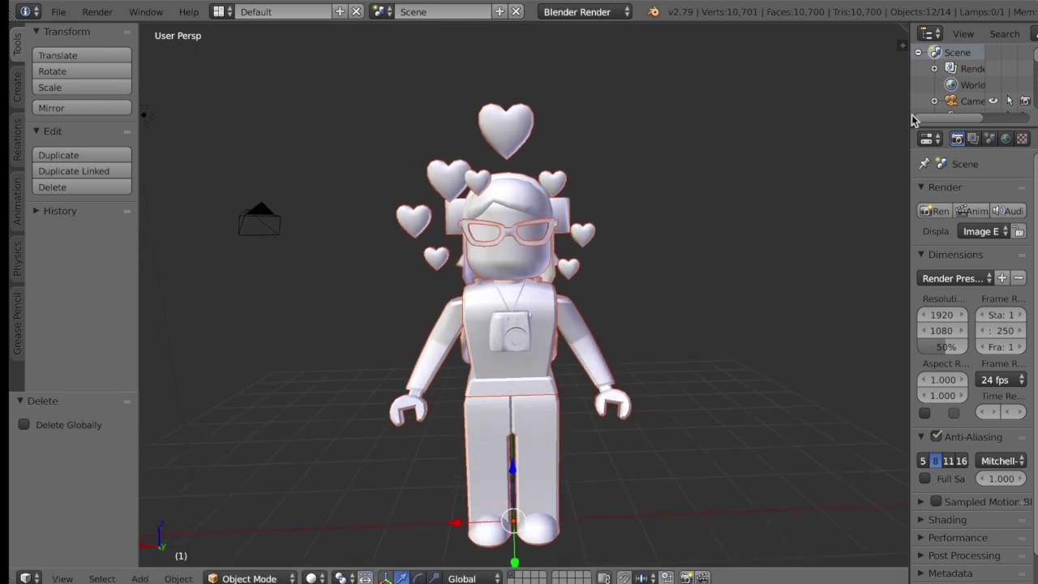
Turn on Textured Solid and Ambient Occlusion in the viewport's Shading settings.
{"action": "left_click", "coordinate": [903, 46]}
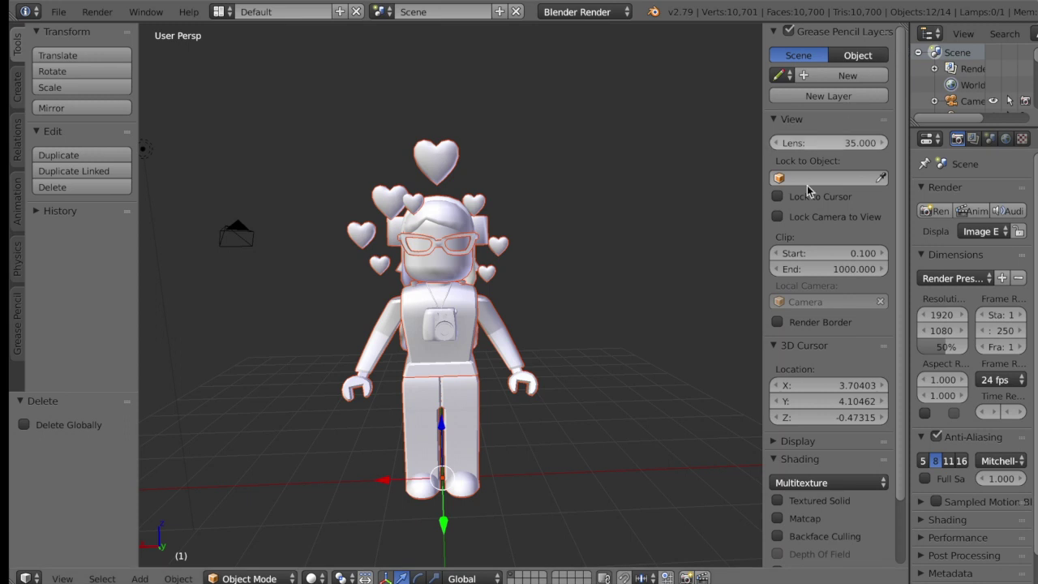
{"action": "scroll", "coordinate": [837, 365], "scroll_direction": "down", "scroll_amount": 3}
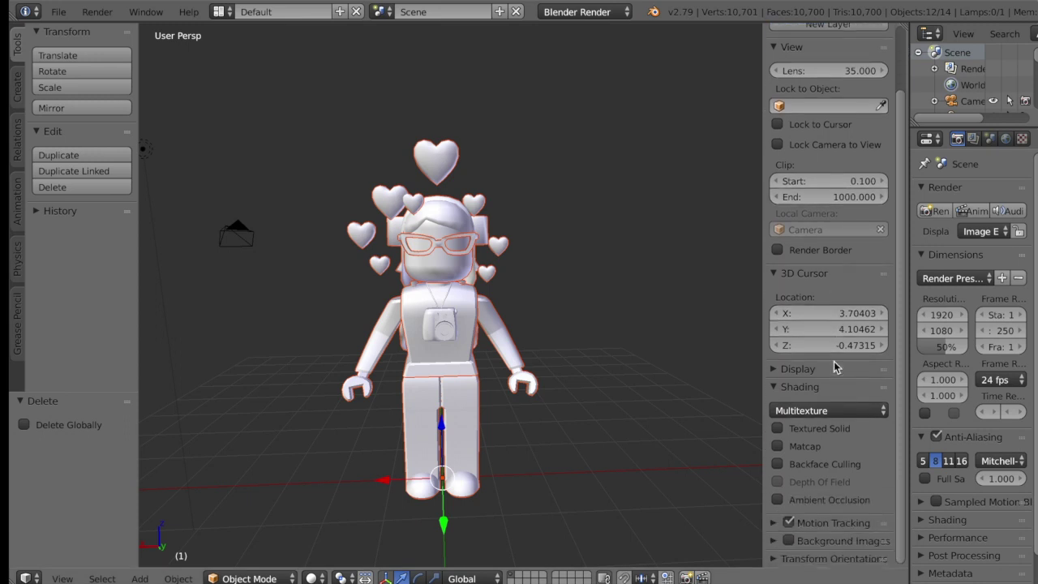
{"action": "left_click", "coordinate": [778, 429]}
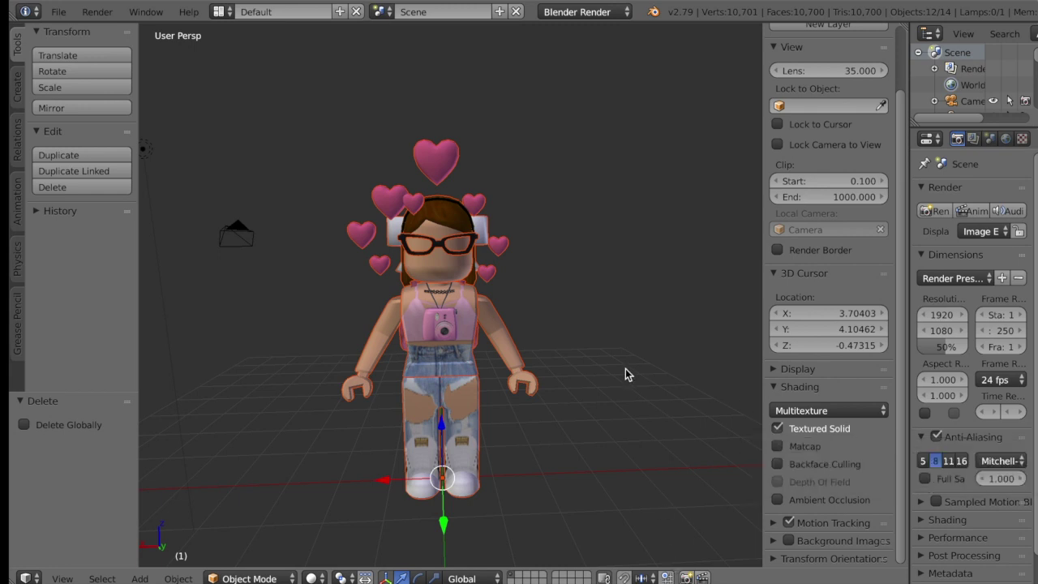
{"action": "left_click", "coordinate": [777, 501]}
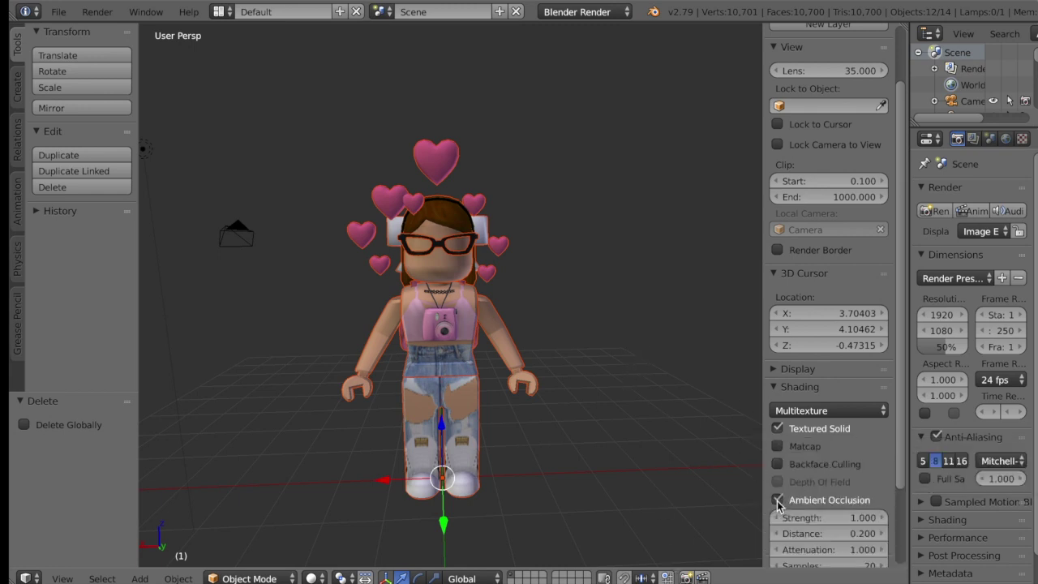
{"action": "left_click", "coordinate": [778, 501]}
{"action": "left_click", "coordinate": [779, 501]}
{"action": "left_click", "coordinate": [778, 501]}
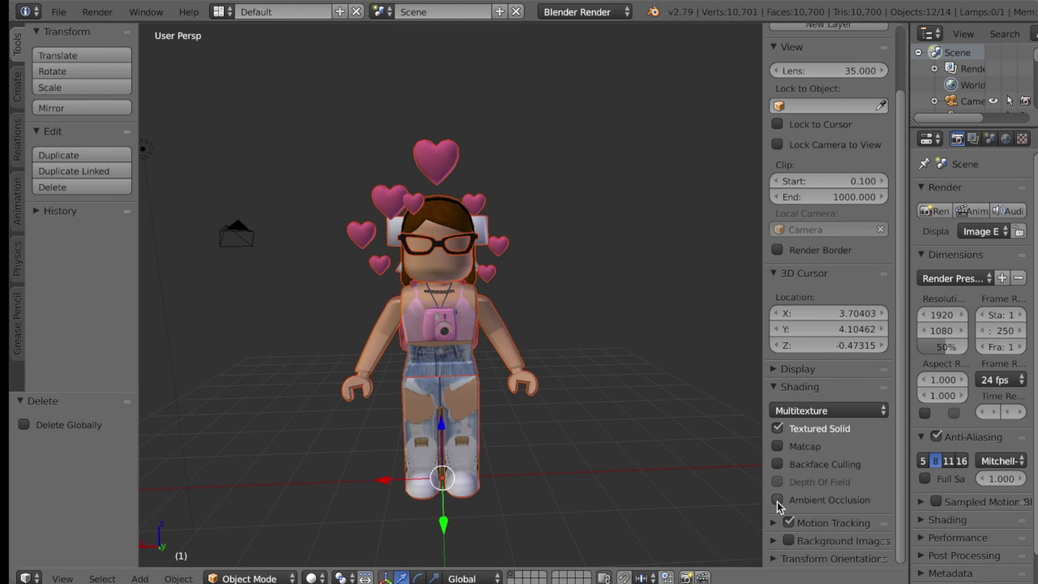
{"action": "left_click", "coordinate": [777, 500]}
{"action": "left_click", "coordinate": [777, 501]}
{"action": "left_click", "coordinate": [777, 500]}
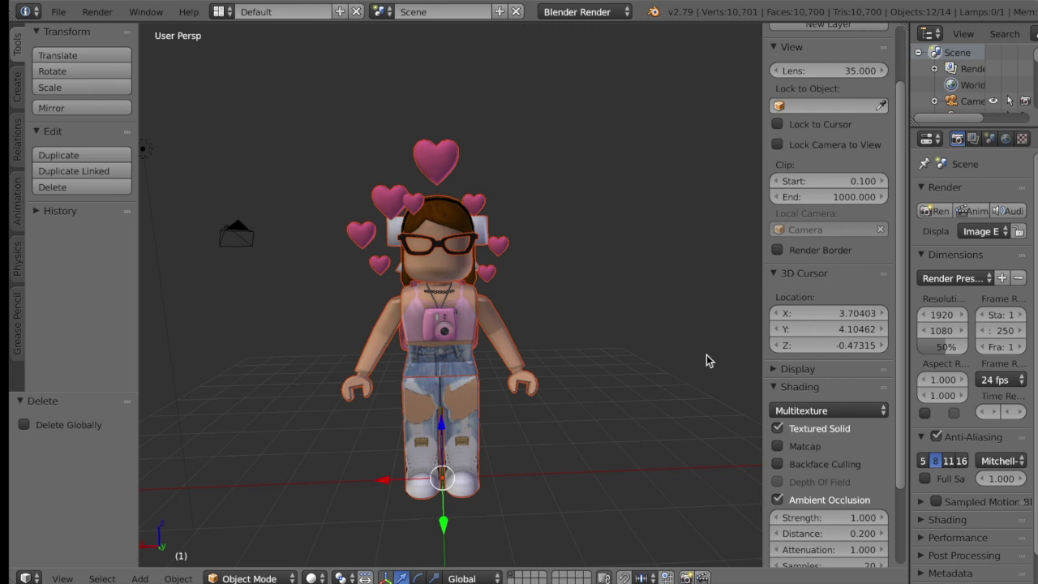
Set the render Shading Alpha Mode to Transparent.
{"action": "scroll", "coordinate": [955, 333], "scroll_direction": "down", "scroll_amount": 1}
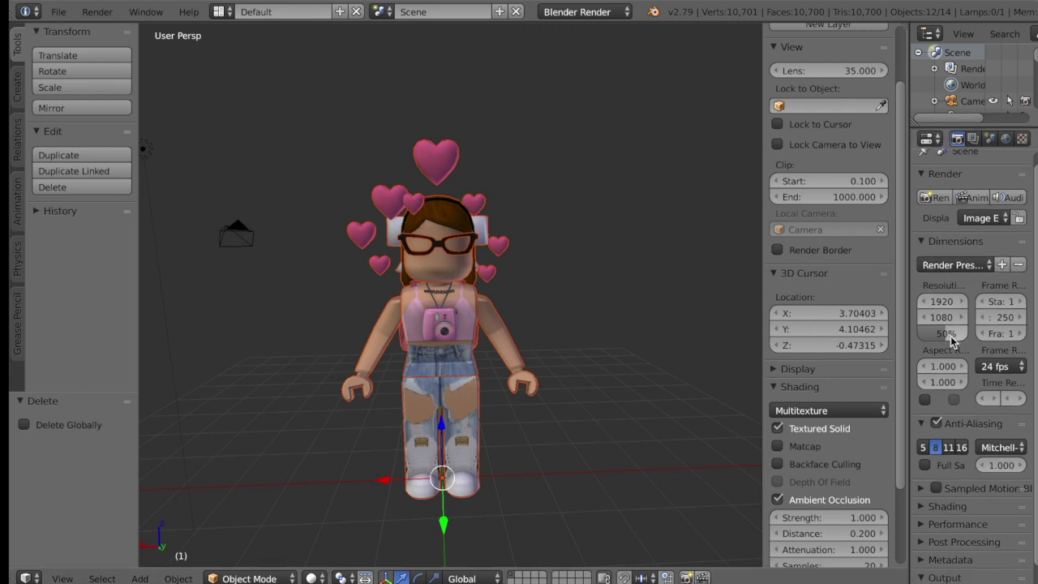
{"action": "scroll", "coordinate": [953, 341], "scroll_direction": "down", "scroll_amount": 5}
{"action": "scroll", "coordinate": [941, 308], "scroll_direction": "up", "scroll_amount": 6}
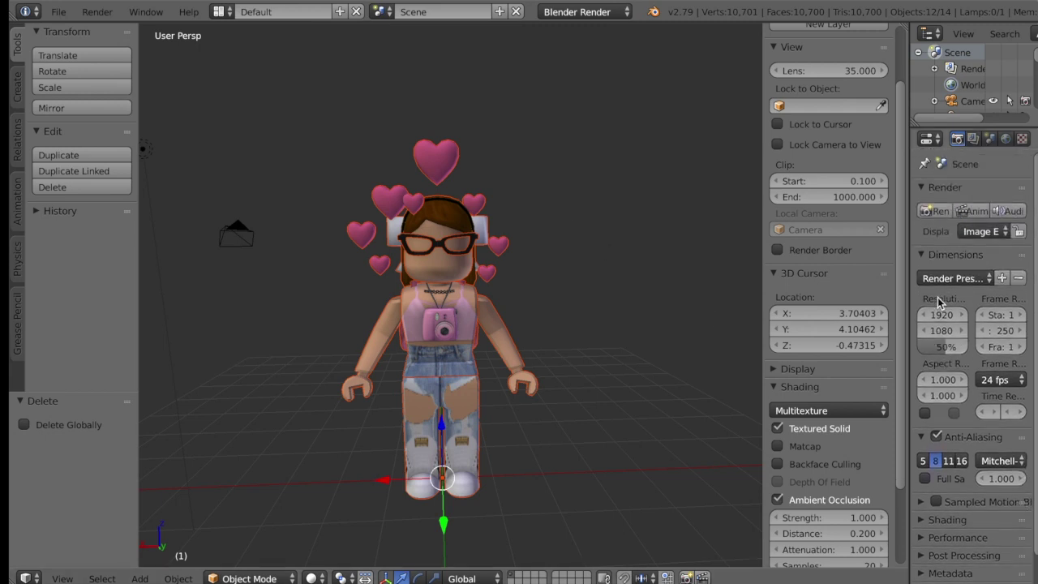
{"action": "scroll", "coordinate": [939, 302], "scroll_direction": "down", "scroll_amount": 2}
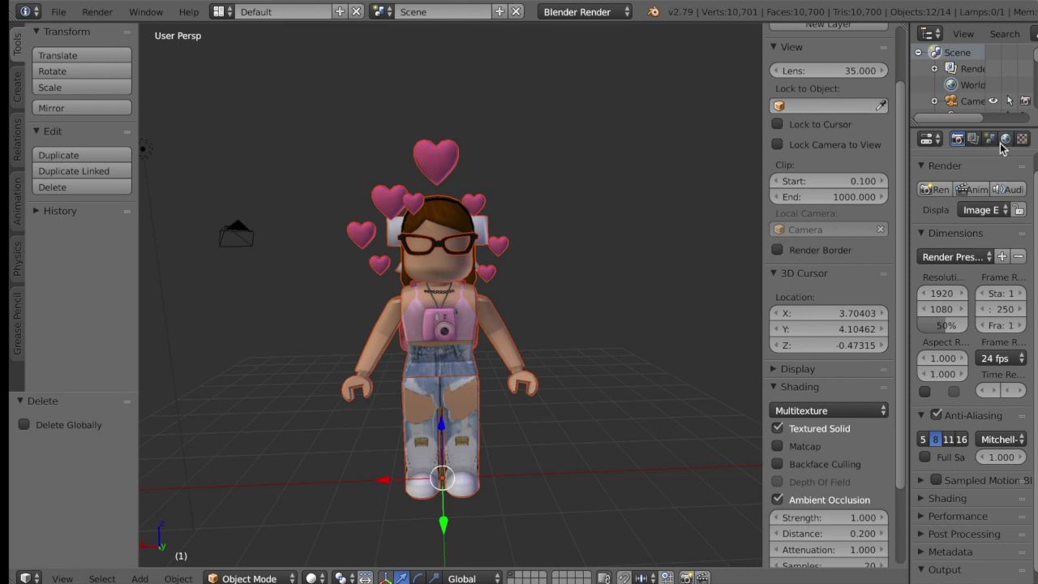
{"action": "scroll", "coordinate": [990, 292], "scroll_direction": "down", "scroll_amount": 5}
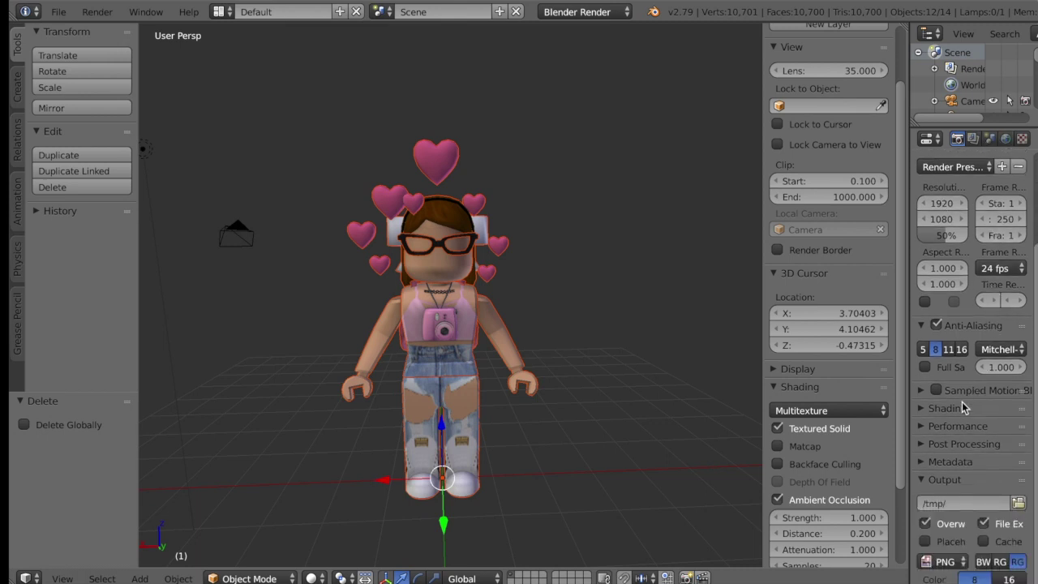
{"action": "left_click", "coordinate": [960, 410]}
{"action": "left_click", "coordinate": [1014, 450]}
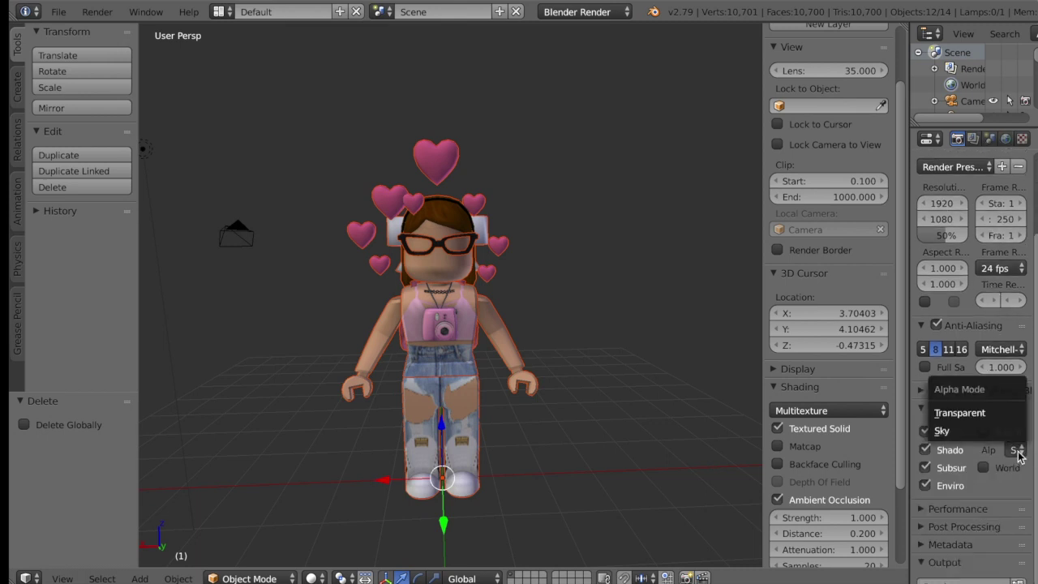
{"action": "left_click", "coordinate": [986, 415]}
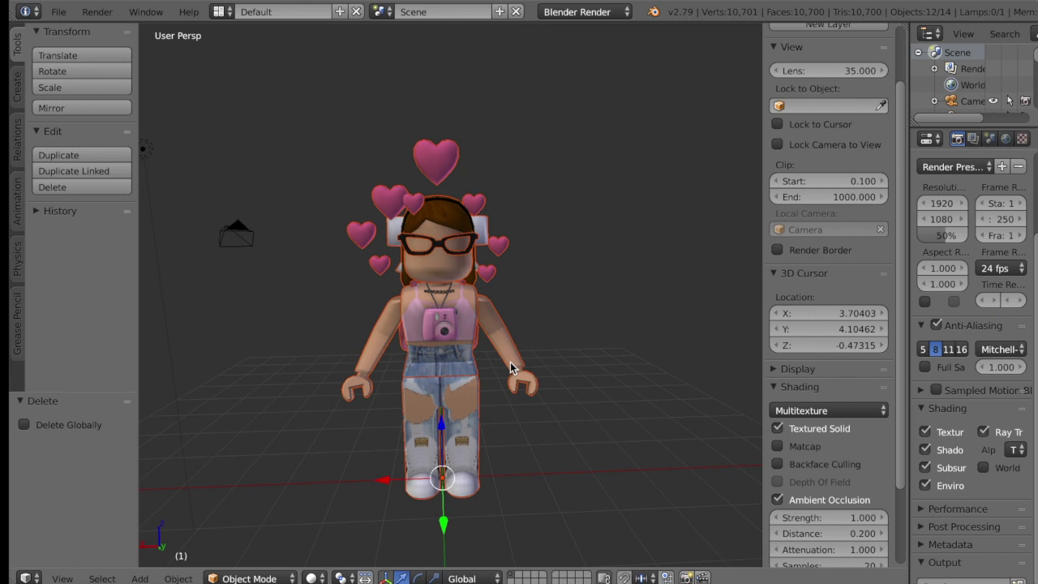
Enable Ambient Occlusion and white Environment Lighting in the World settings.
{"action": "left_click", "coordinate": [1006, 142]}
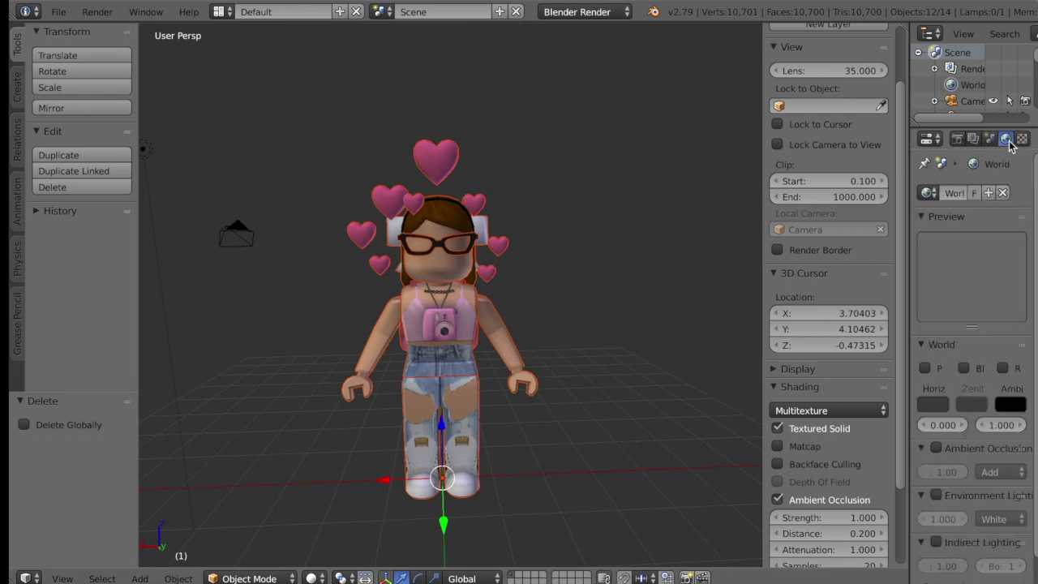
{"action": "scroll", "coordinate": [1012, 262], "scroll_direction": "down", "scroll_amount": 2}
{"action": "scroll", "coordinate": [1012, 262], "scroll_direction": "down", "scroll_amount": 2}
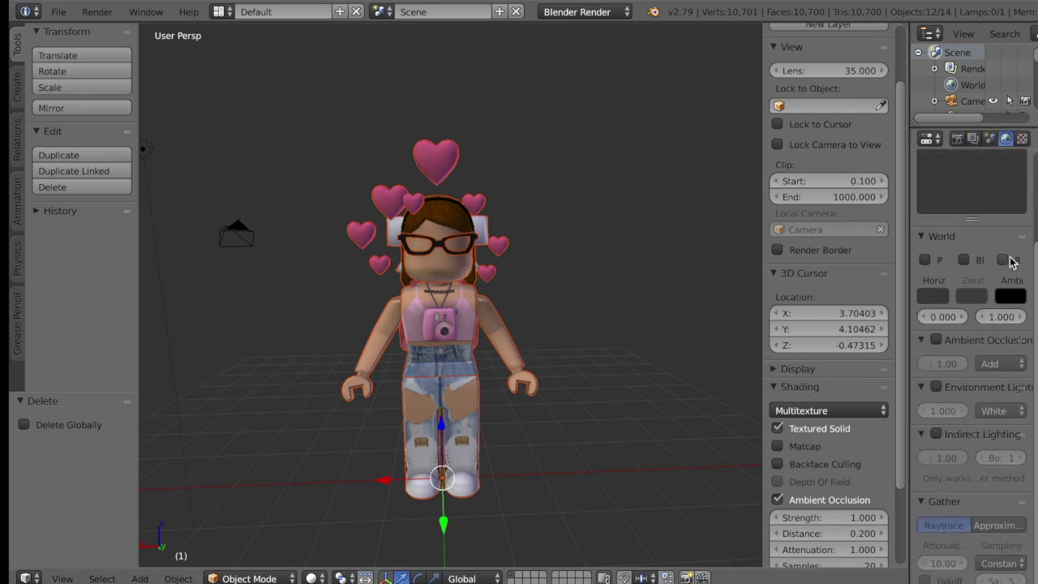
{"action": "left_click", "coordinate": [937, 340]}
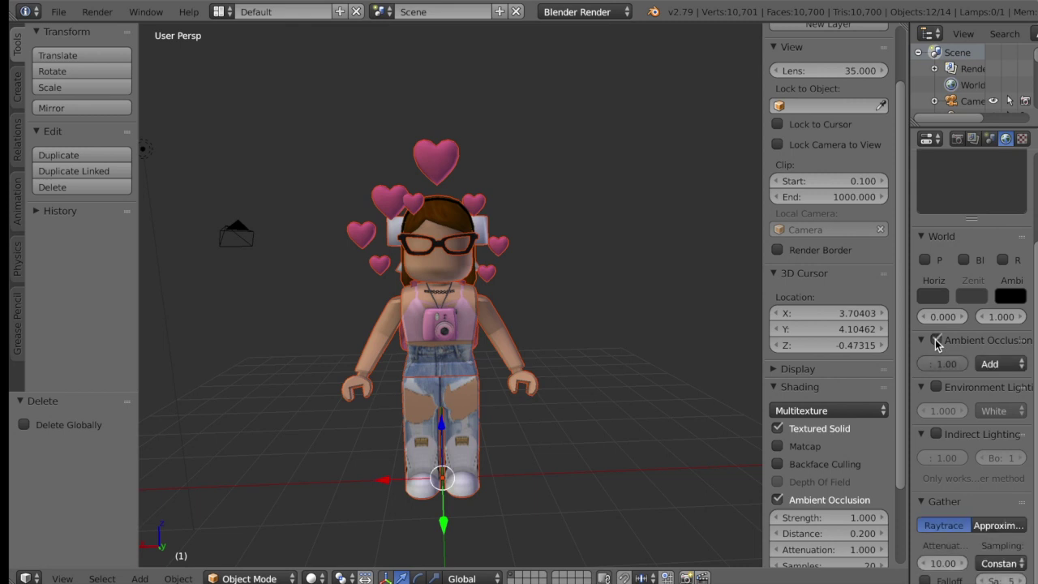
{"action": "left_click", "coordinate": [936, 388]}
{"action": "left_click", "coordinate": [946, 435]}
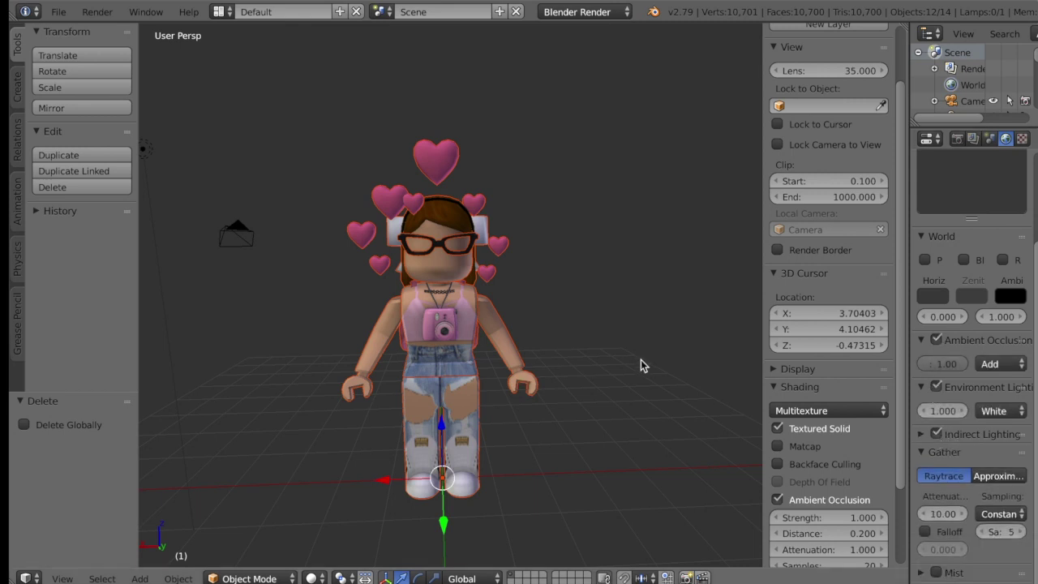
{"action": "left_click", "coordinate": [710, 373]}
Walk the view closer to the avatar and select her body object.
{"action": "key", "text": "shift+f"}
{"action": "key", "text": "w"}
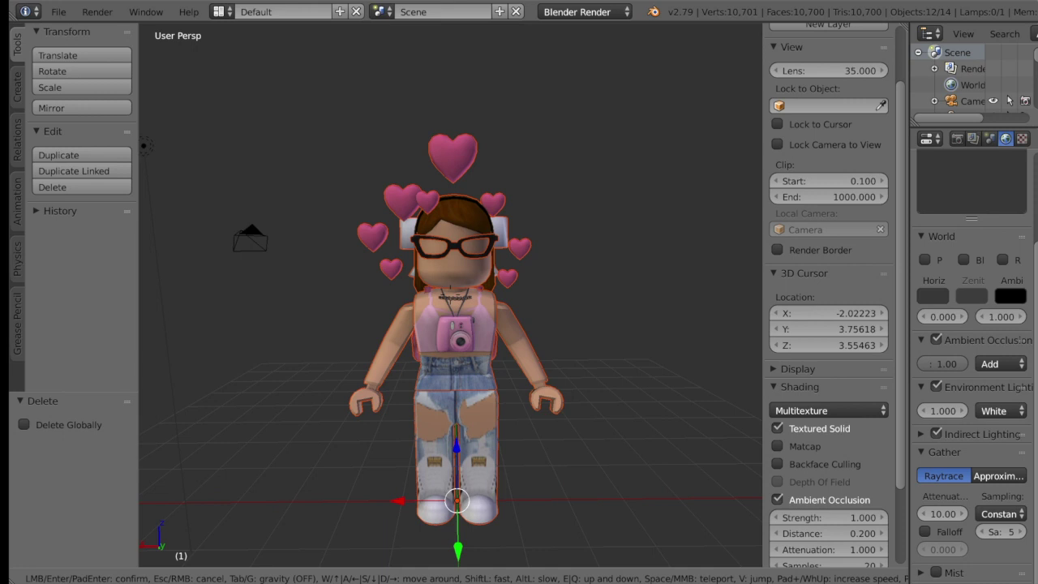
{"action": "left_click", "coordinate": [452, 300]}
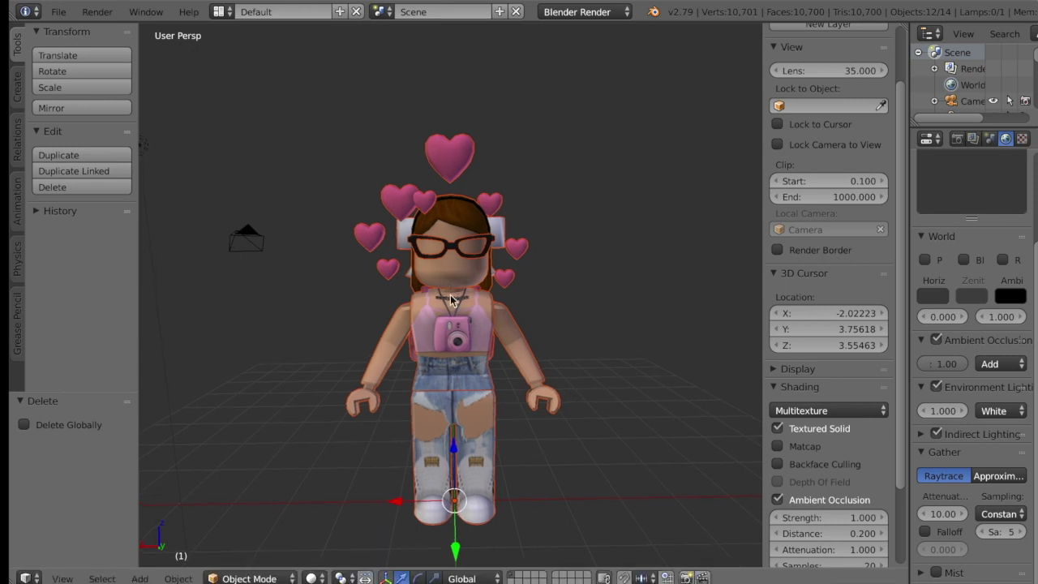
{"action": "right_click", "coordinate": [519, 350]}
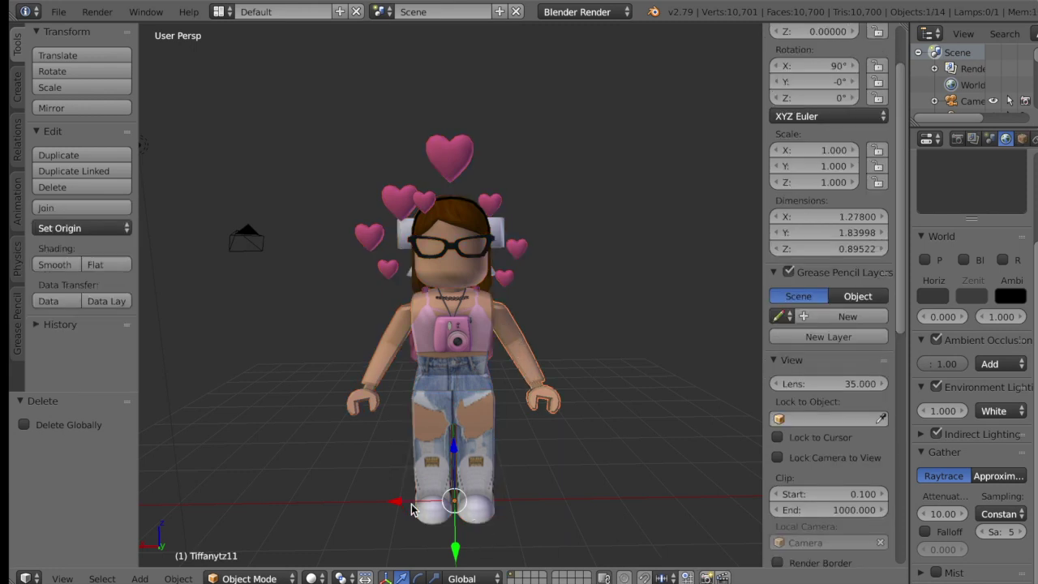
Slide the avatar's arm sideways, rotate it outward, and move it out to the right.
{"action": "left_click_drag", "start_coordinate": [398, 503], "coordinate": [439, 508]}
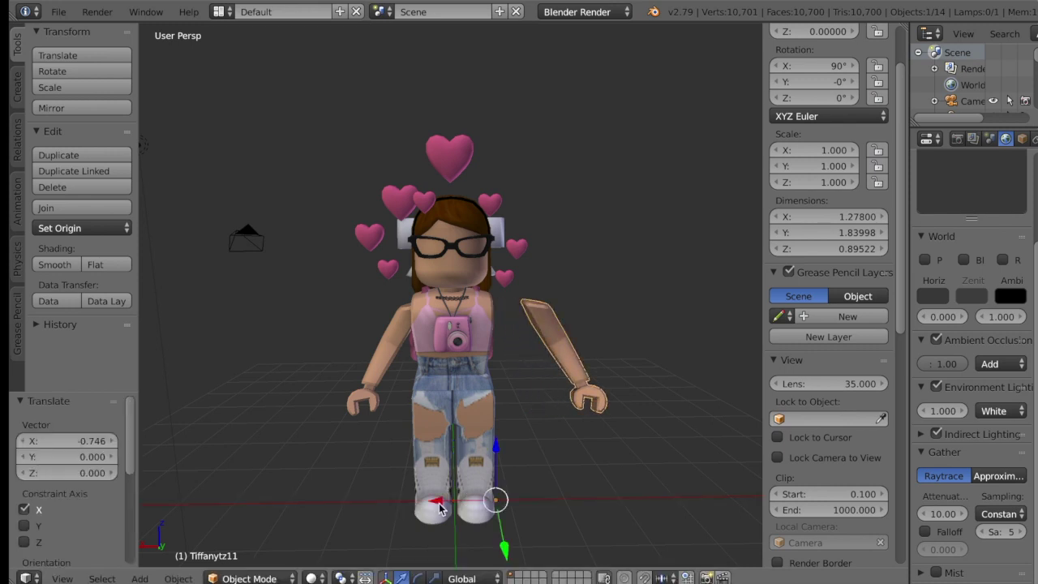
{"action": "left_click", "coordinate": [417, 578]}
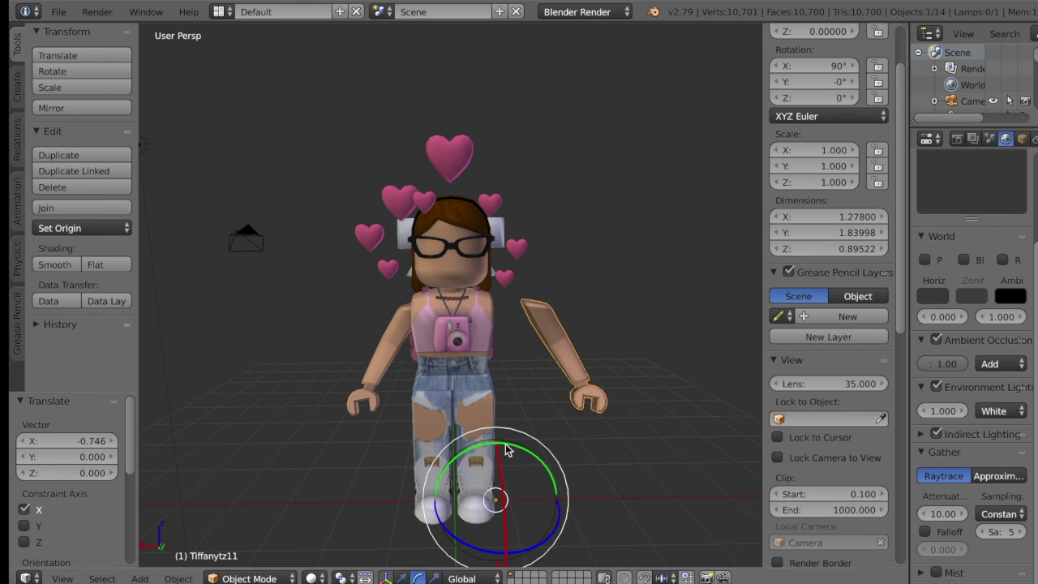
{"action": "left_click_drag", "start_coordinate": [510, 450], "coordinate": [364, 496]}
{"action": "left_click", "coordinate": [405, 578]}
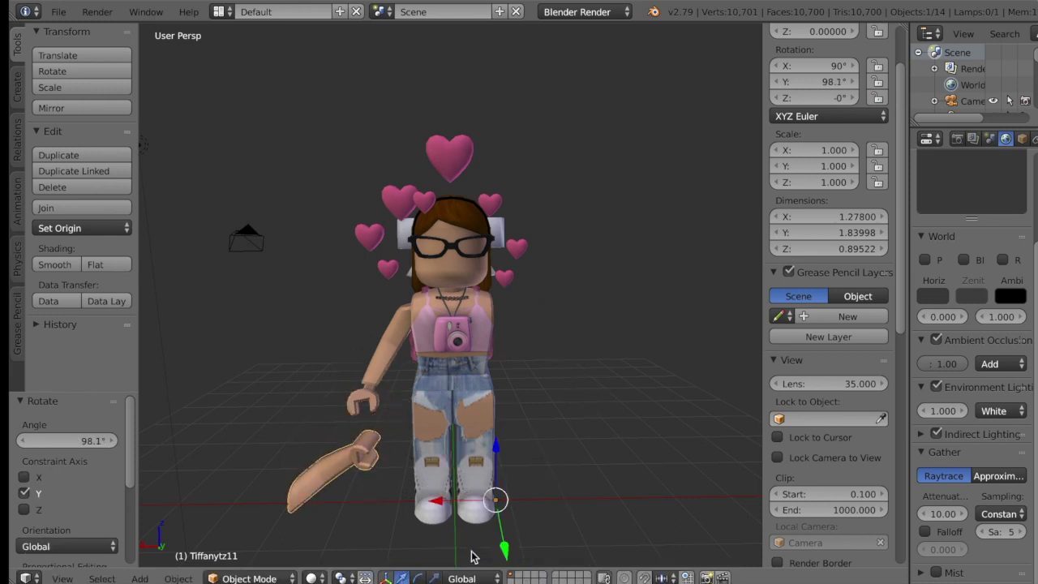
{"action": "left_click_drag", "start_coordinate": [463, 556], "coordinate": [678, 508]}
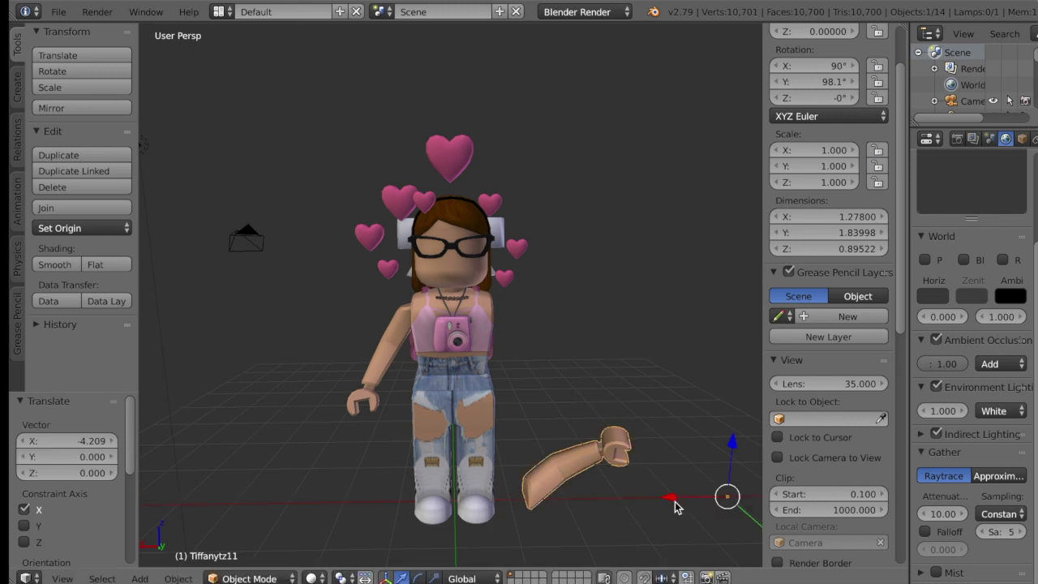
Raise the arm up beside her head and nudge it into place at the shoulder.
{"action": "left_click_drag", "start_coordinate": [726, 464], "coordinate": [705, 280]}
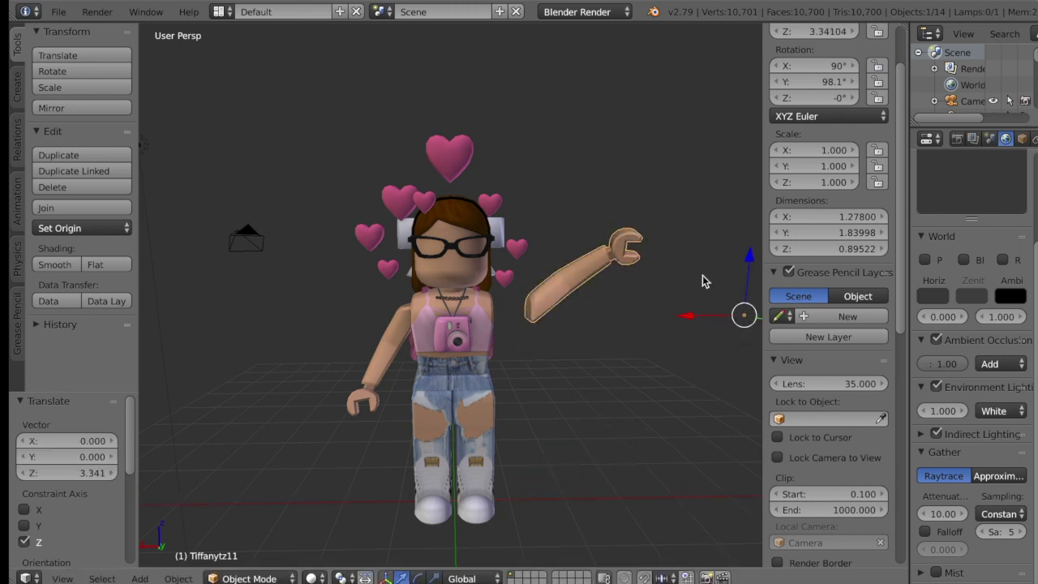
{"action": "left_click_drag", "start_coordinate": [712, 326], "coordinate": [666, 329]}
{"action": "left_click_drag", "start_coordinate": [710, 269], "coordinate": [707, 279]}
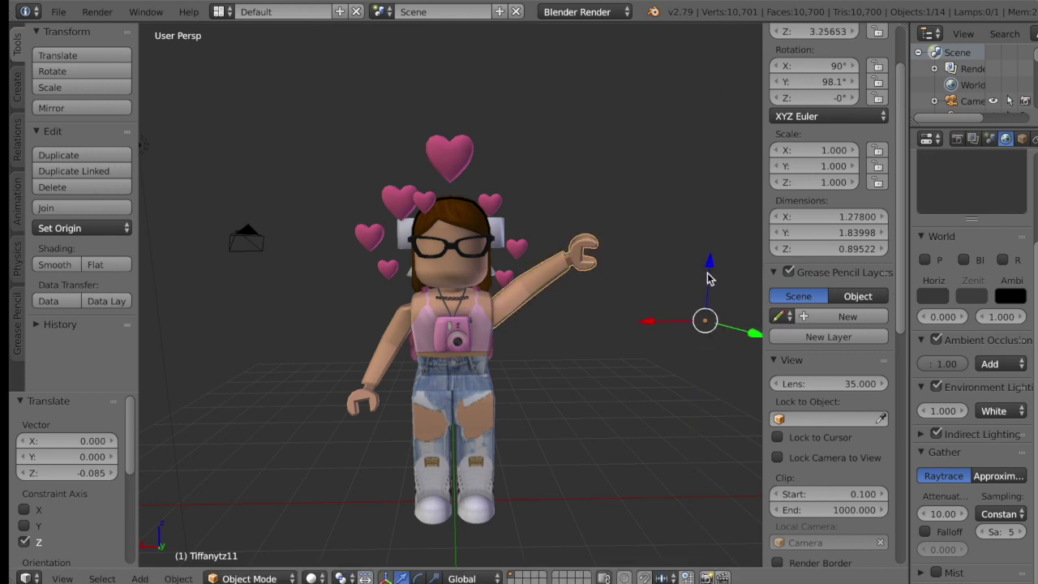
{"action": "left_click_drag", "start_coordinate": [695, 320], "coordinate": [690, 323]}
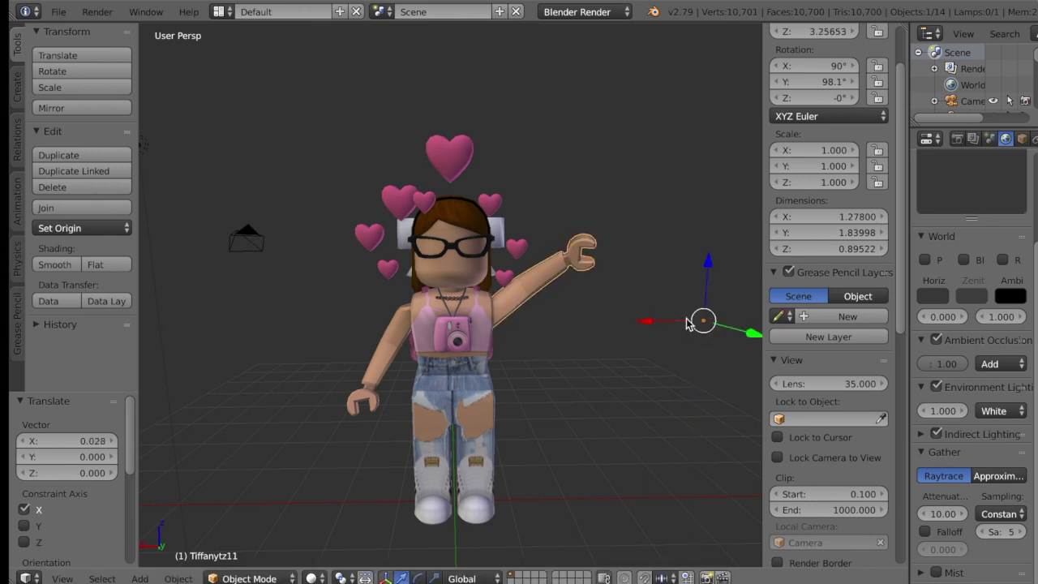
{"action": "left_click", "coordinate": [620, 157]}
{"action": "left_click", "coordinate": [600, 328]}
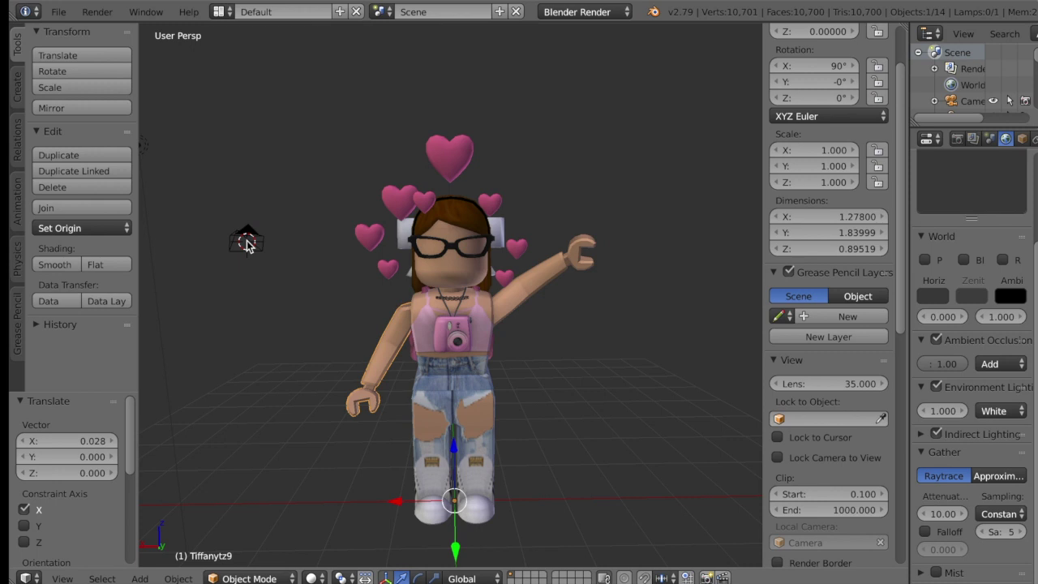
Switch the viewport to the scene camera view, which currently shows the avatar from behind.
{"action": "left_click", "coordinate": [63, 578]}
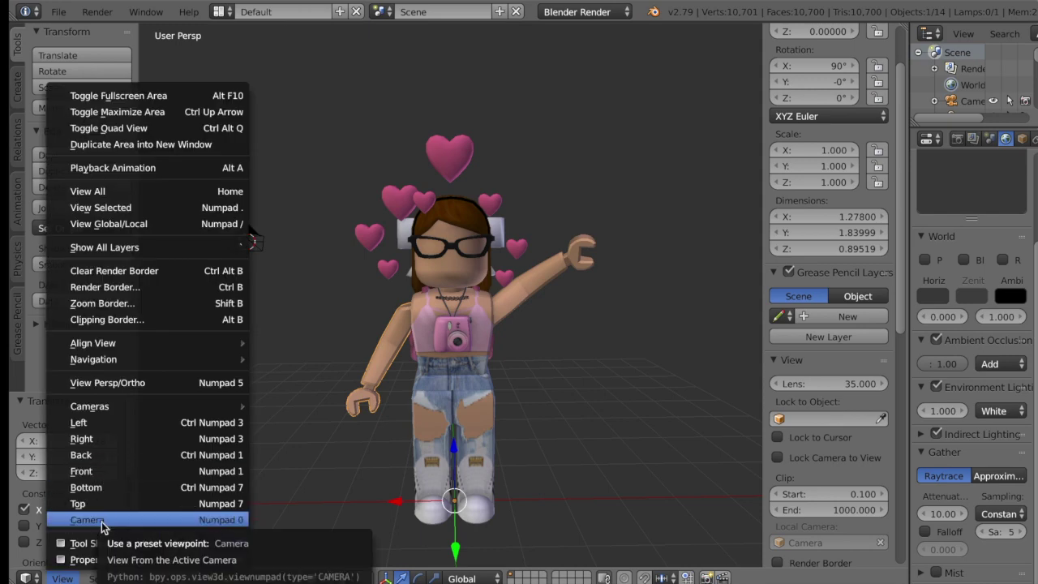
{"action": "left_click", "coordinate": [103, 522]}
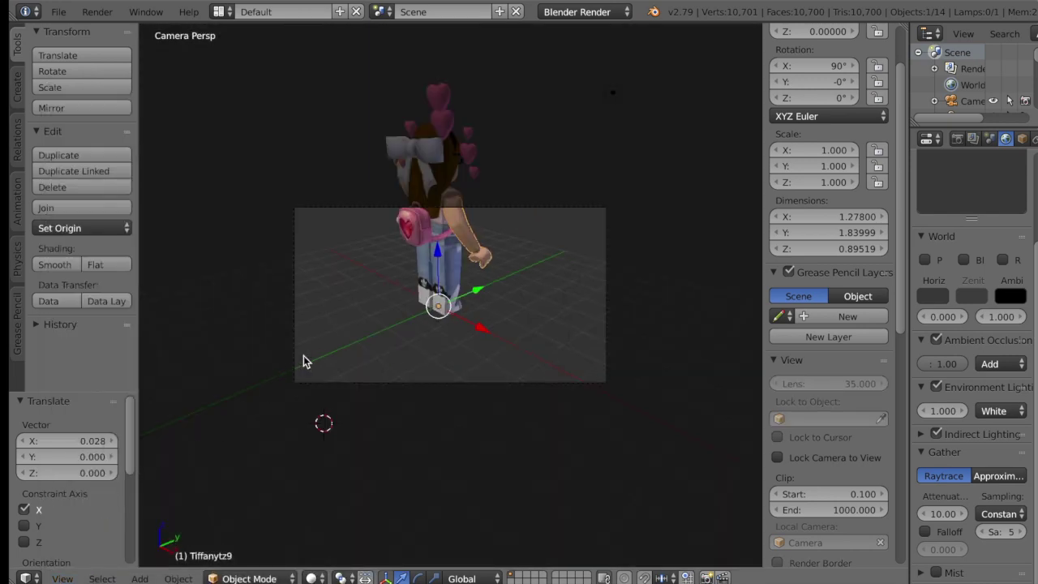
Fly the camera with walk navigation to frame the waving avatar and hearts from the front, centred.
{"action": "key", "text": "shift+f"}
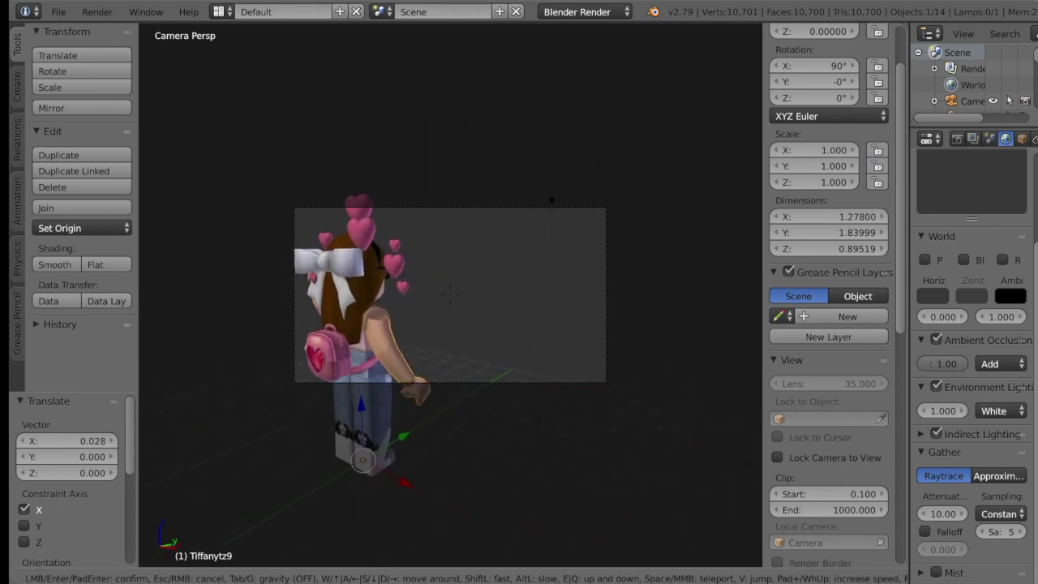
{"action": "key", "text": "w"}
{"action": "key", "text": "d"}
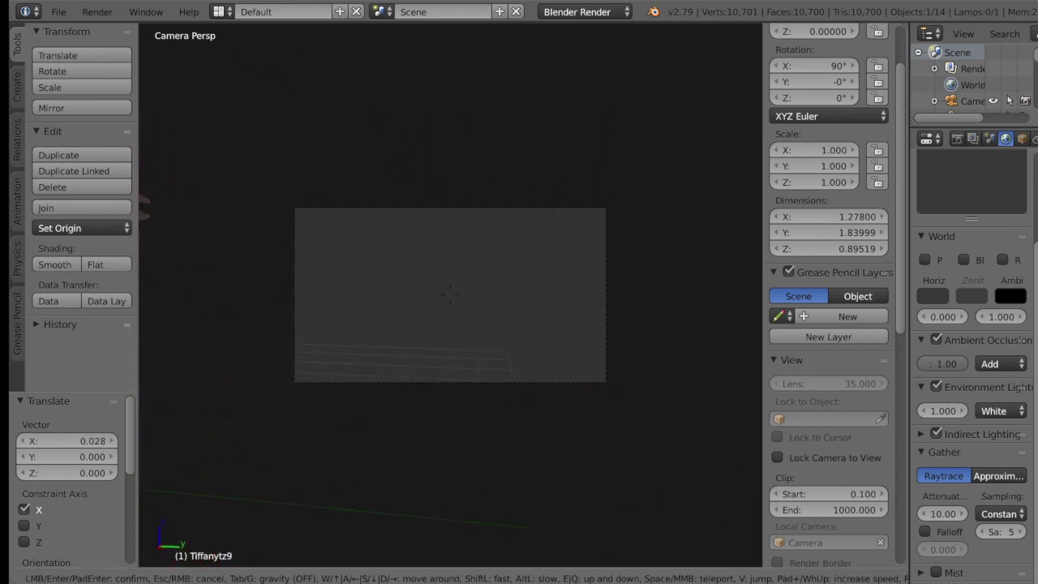
{"action": "key", "text": "a"}
{"action": "key", "text": "s"}
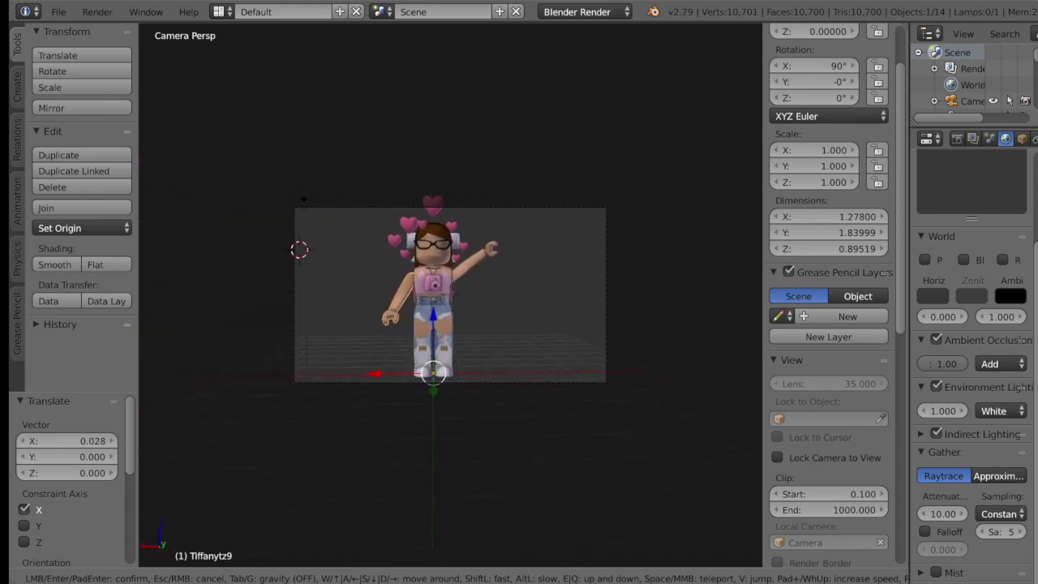
{"action": "key", "text": "s"}
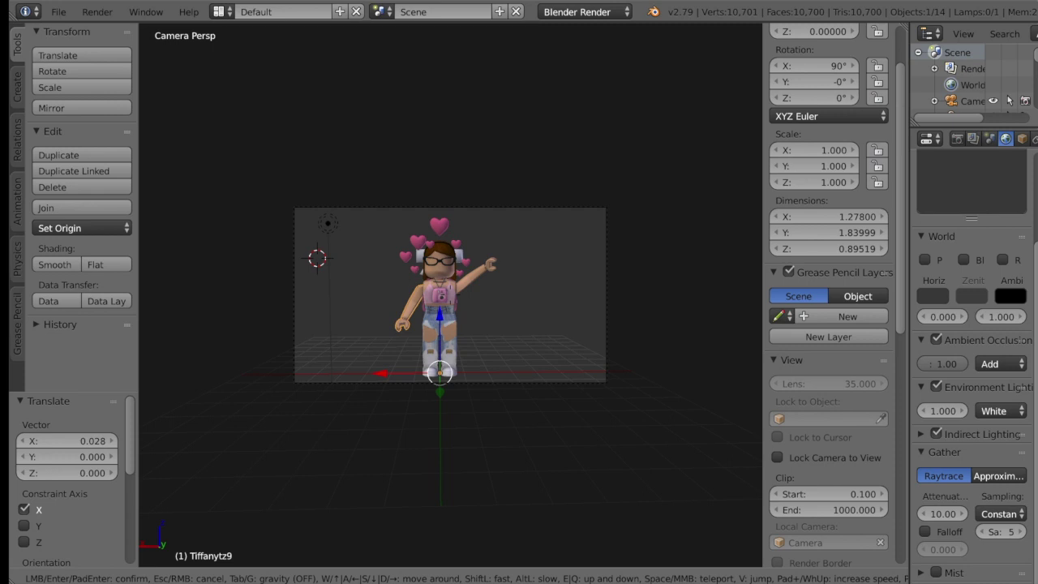
{"action": "key", "text": "a"}
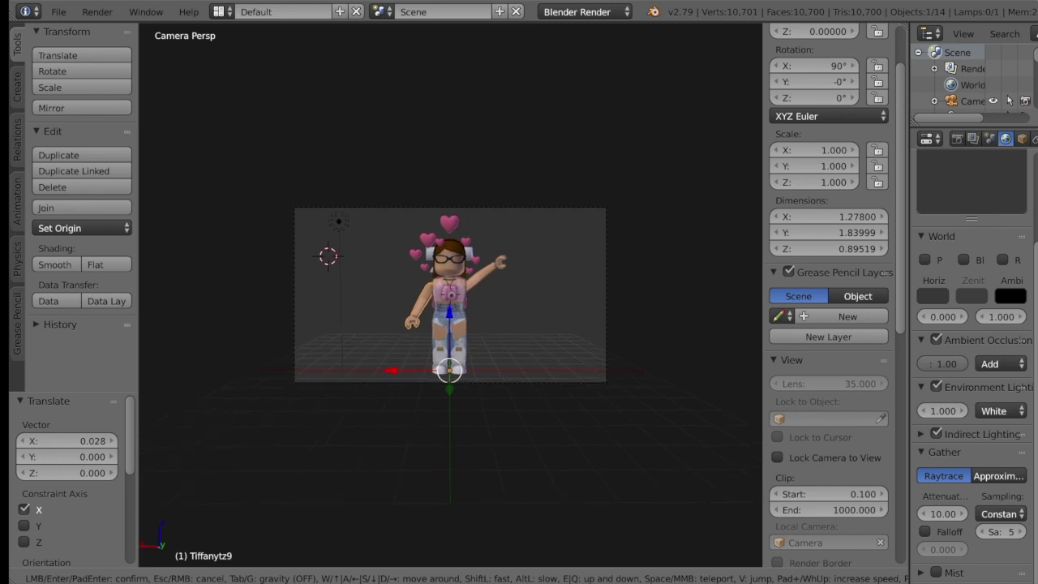
{"action": "left_click", "coordinate": [451, 300]}
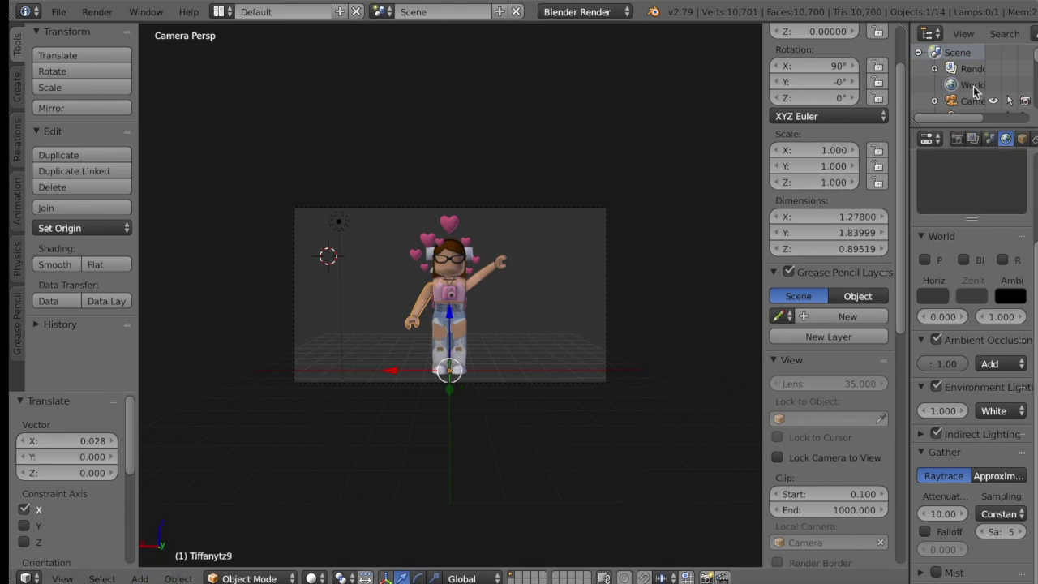
Render the camera view from the Render properties, producing the avatar on a transparent background.
{"action": "left_click", "coordinate": [958, 139]}
{"action": "scroll", "coordinate": [949, 199], "scroll_direction": "up", "scroll_amount": 2}
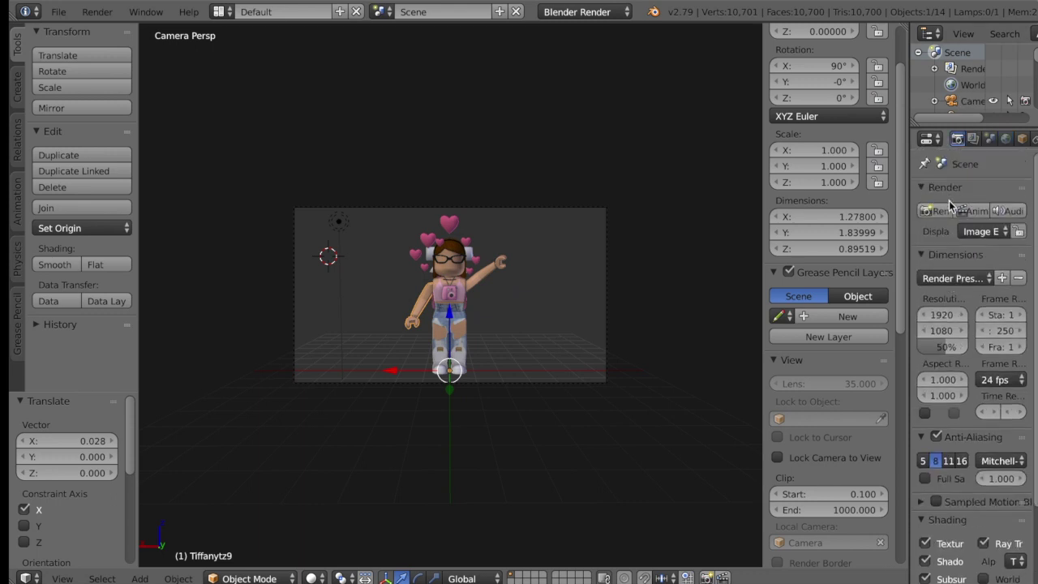
{"action": "left_click", "coordinate": [933, 212]}
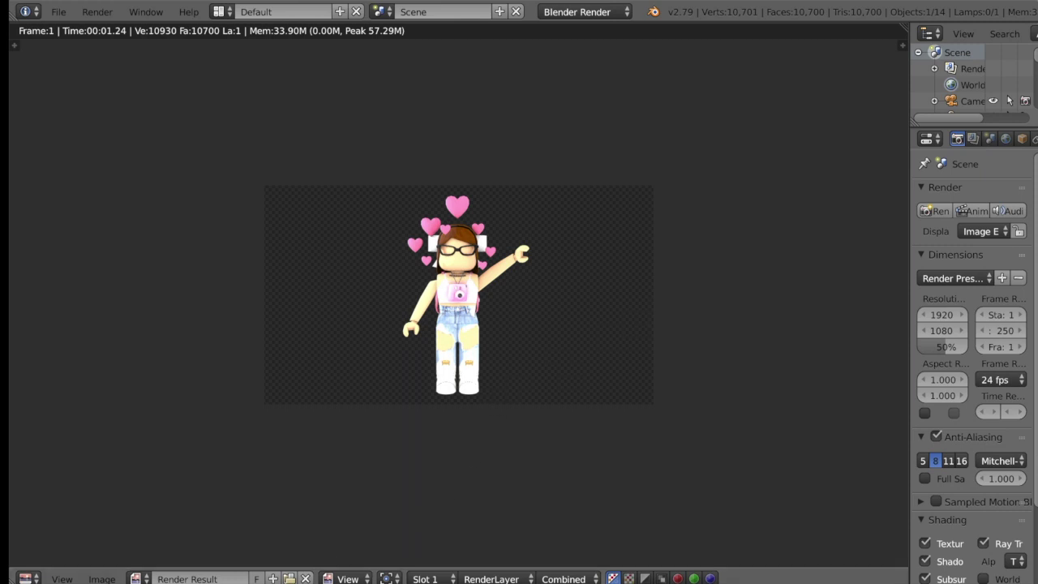
Save the rendered image to the Desktop as gfx.png.
{"action": "left_click", "coordinate": [104, 578]}
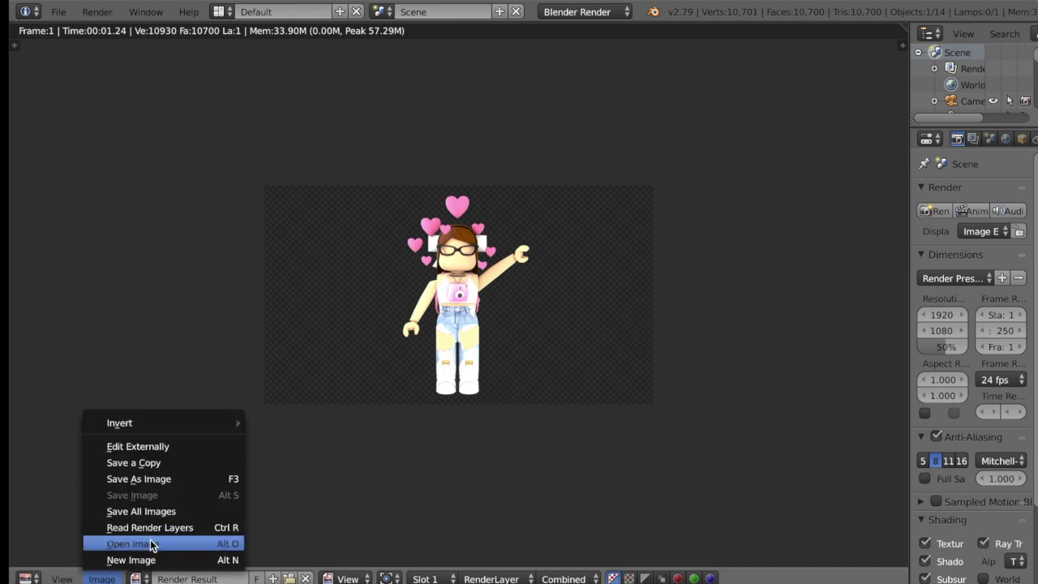
{"action": "left_click", "coordinate": [138, 479]}
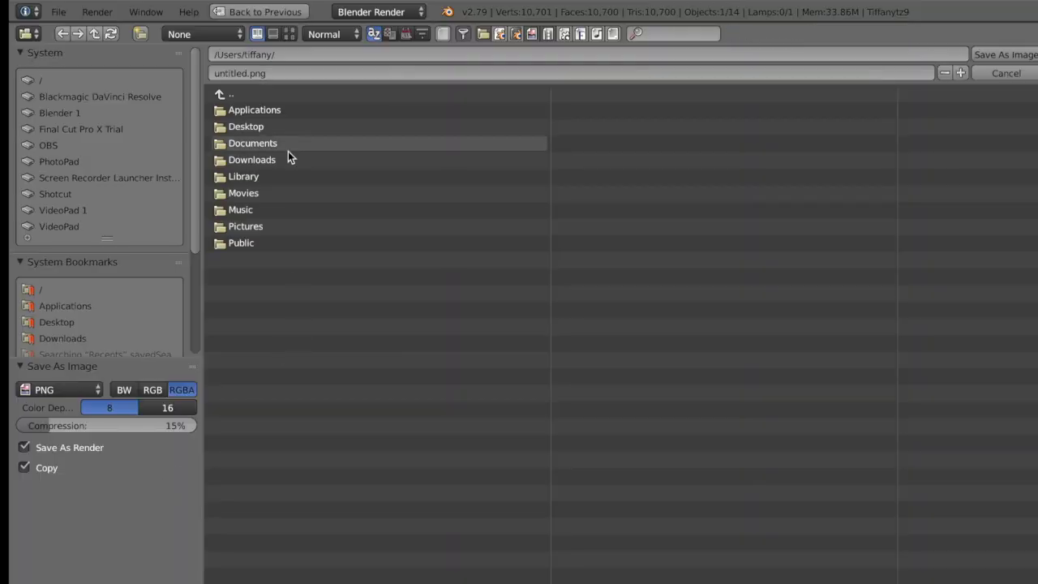
{"action": "left_click", "coordinate": [275, 124]}
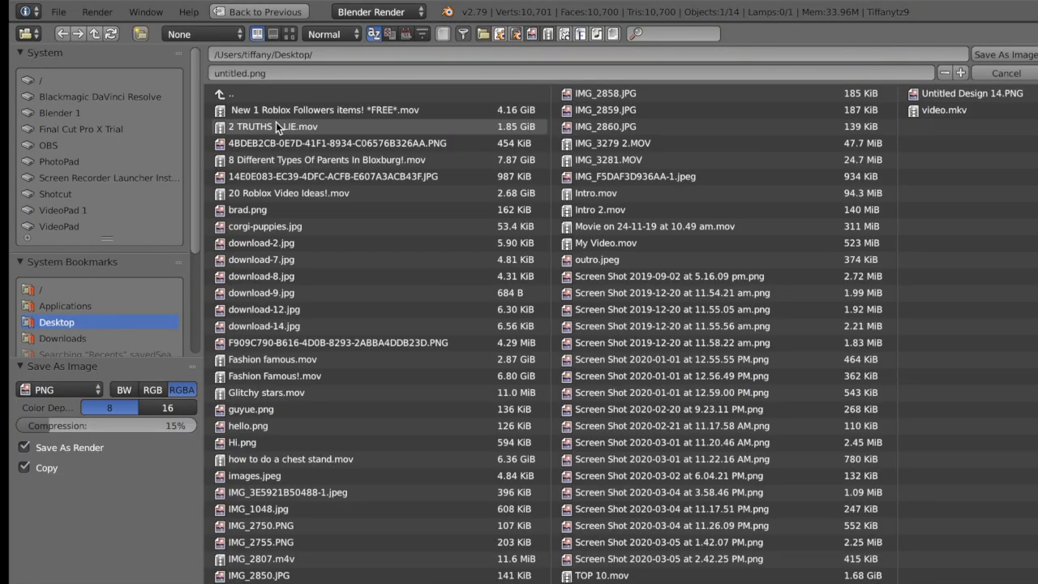
{"action": "left_click", "coordinate": [279, 72]}
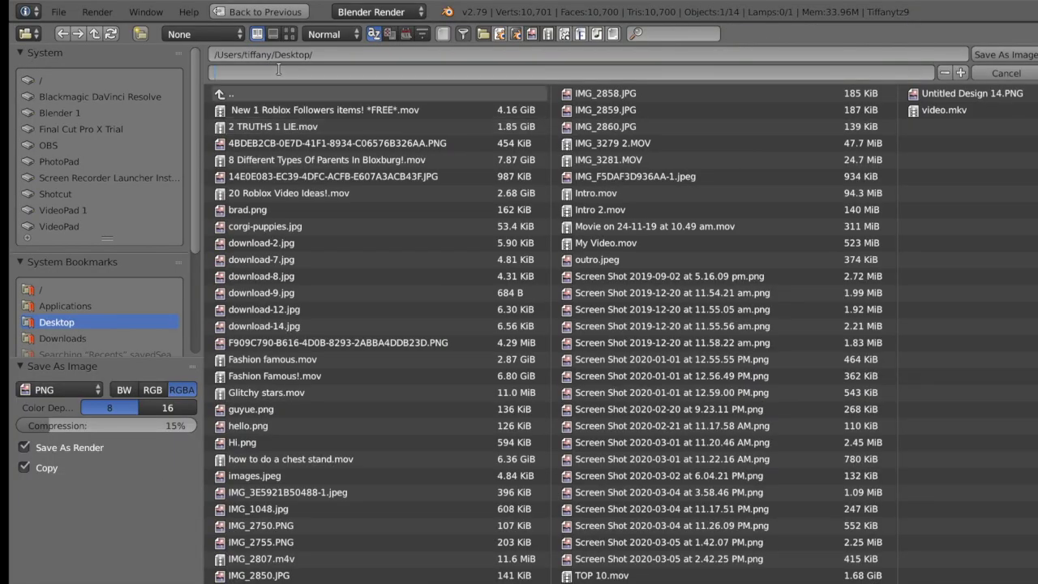
{"action": "type", "text": "gfx.png"}
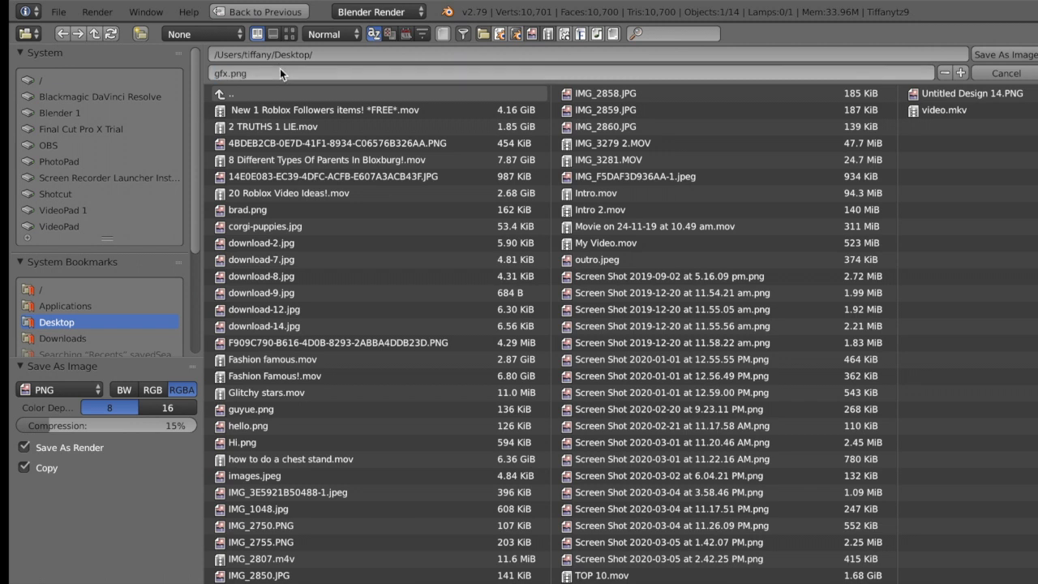
{"action": "left_click", "coordinate": [980, 53]}
Move over to PicMonkey and start a new image from a blank canvas.
{"action": "key", "text": "ctrl+Left"}
{"action": "key", "text": "ctrl+Left"}
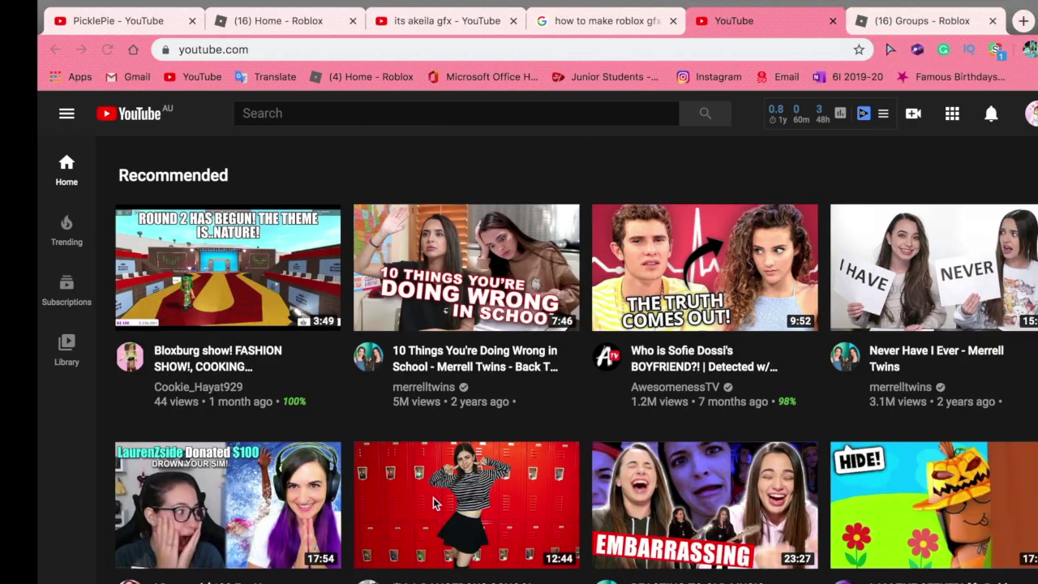
{"action": "key", "text": "ctrl+Left"}
{"action": "key", "text": "ctrl+Left"}
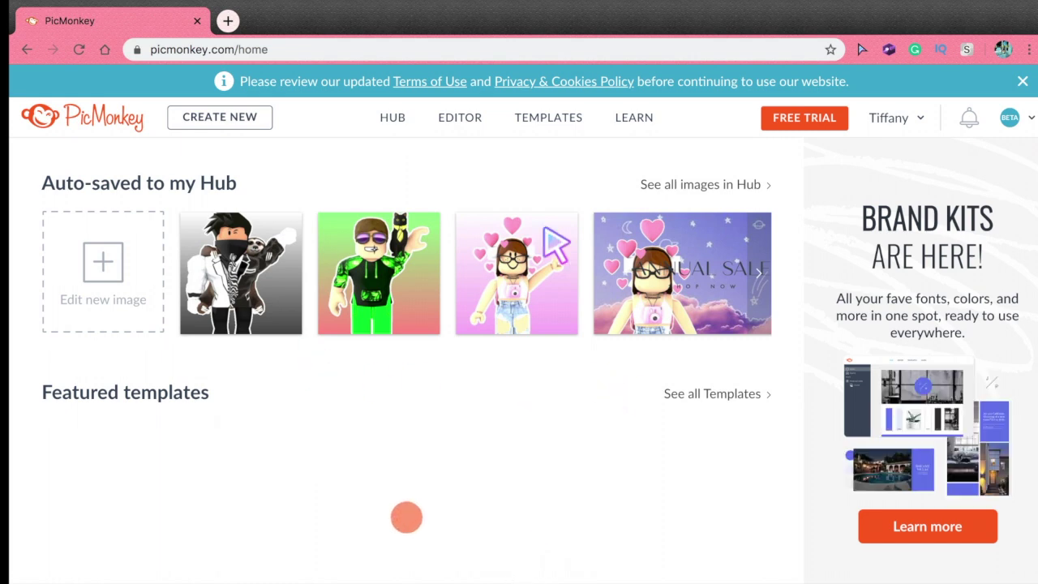
{"action": "left_click", "coordinate": [109, 271]}
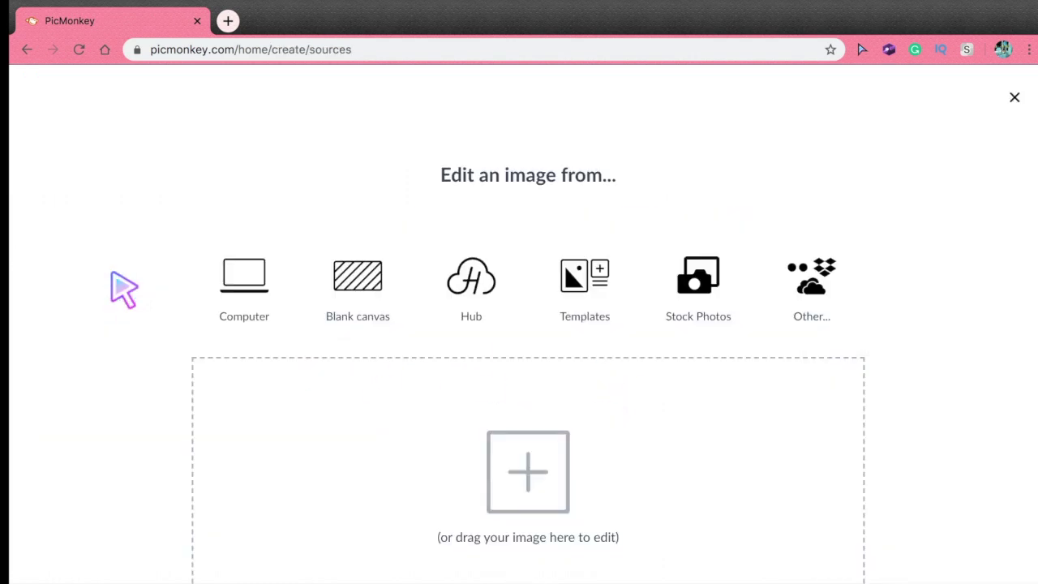
{"action": "left_click", "coordinate": [365, 308]}
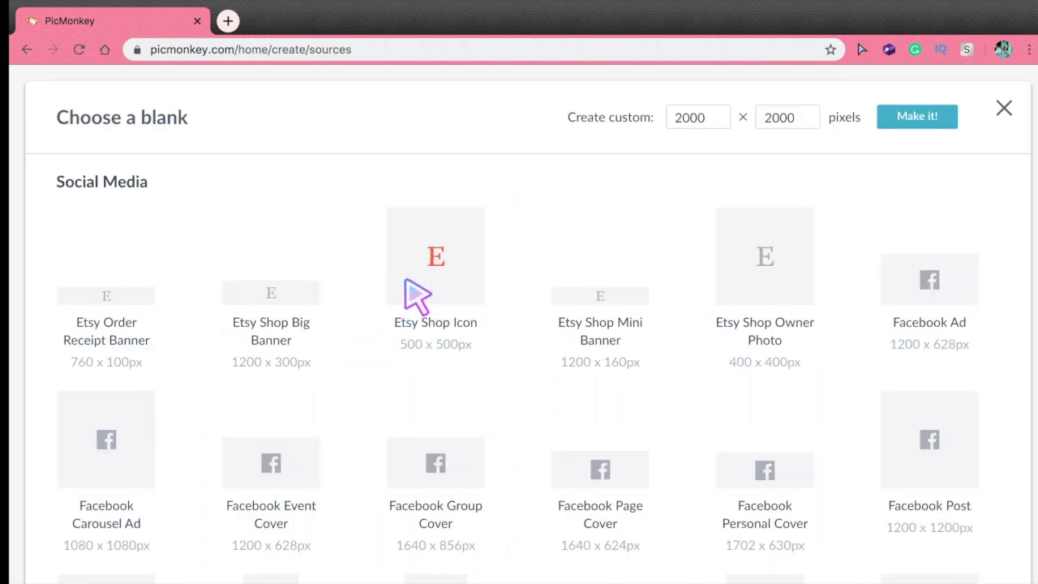
Choose the Etsy Shop Icon preset and create the 500 x 500 canvas 'Blank Etsy Shop Icon'.
{"action": "scroll", "coordinate": [355, 374], "scroll_direction": "down", "scroll_amount": 15}
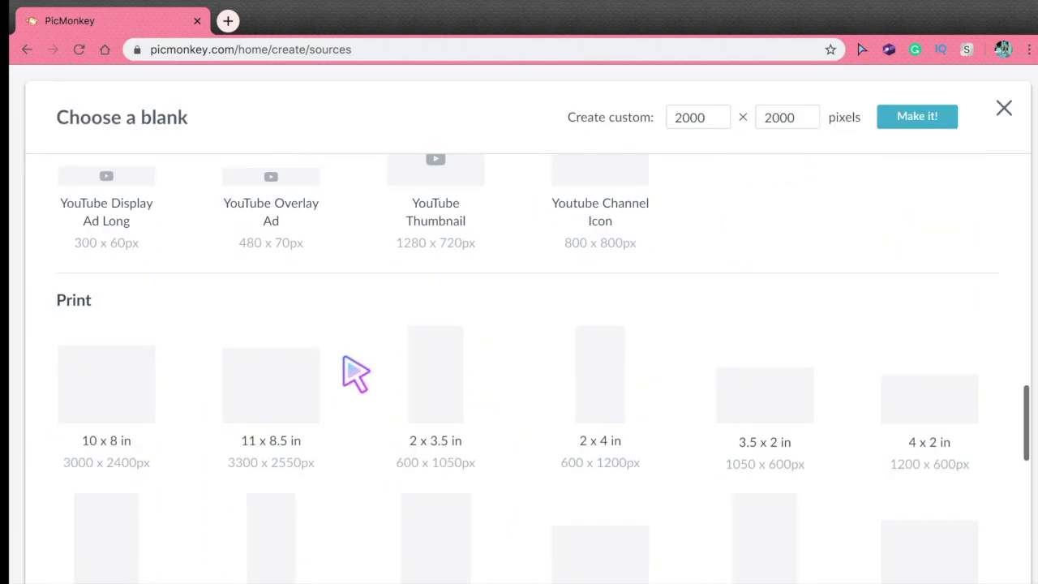
{"action": "scroll", "coordinate": [355, 373], "scroll_direction": "down", "scroll_amount": 4}
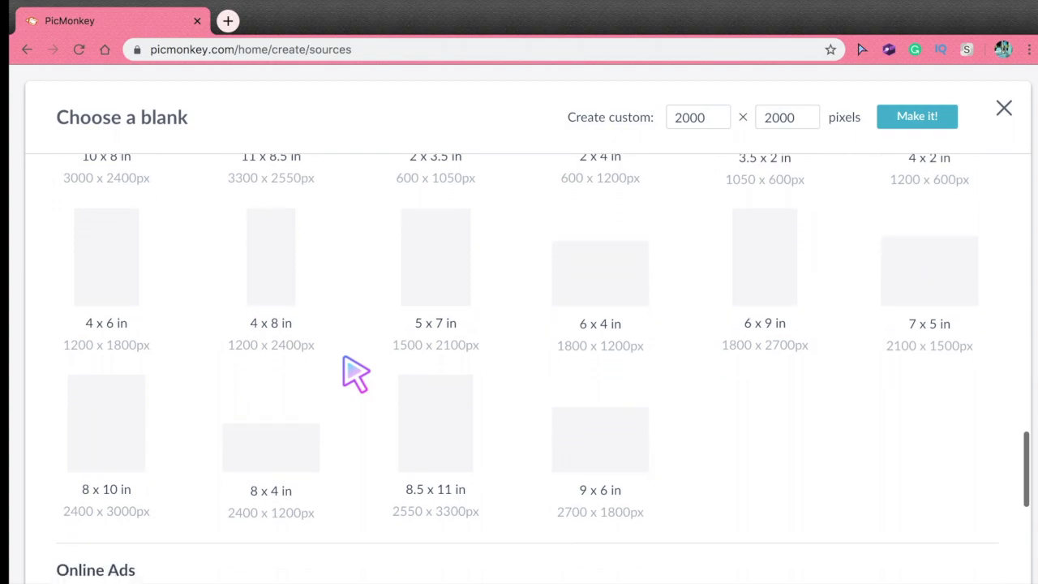
{"action": "scroll", "coordinate": [355, 373], "scroll_direction": "up", "scroll_amount": 4}
{"action": "scroll", "coordinate": [355, 373], "scroll_direction": "up", "scroll_amount": 15}
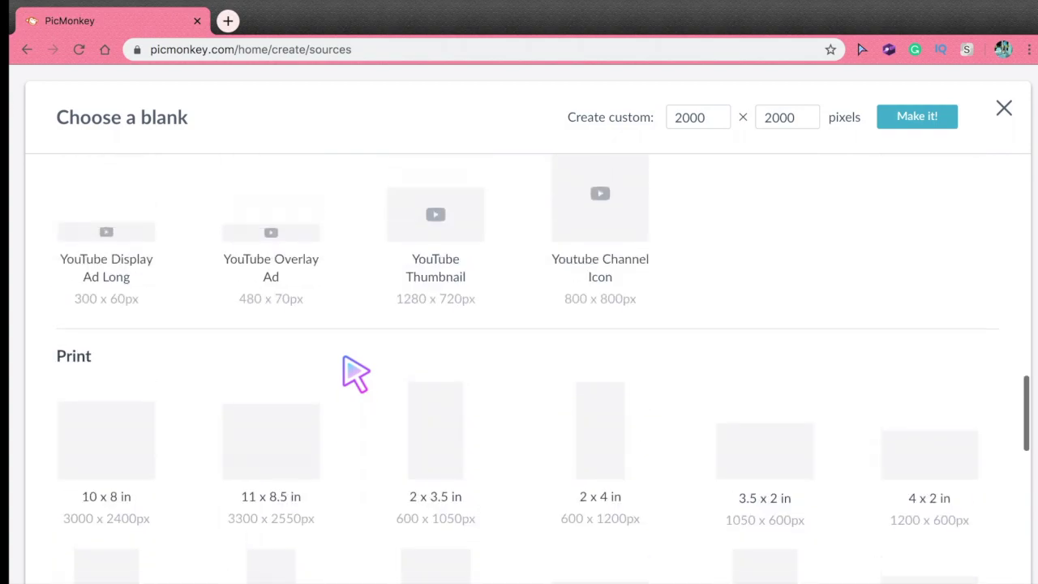
{"action": "scroll", "coordinate": [354, 373], "scroll_direction": "down", "scroll_amount": 5}
{"action": "scroll", "coordinate": [355, 373], "scroll_direction": "down", "scroll_amount": 4}
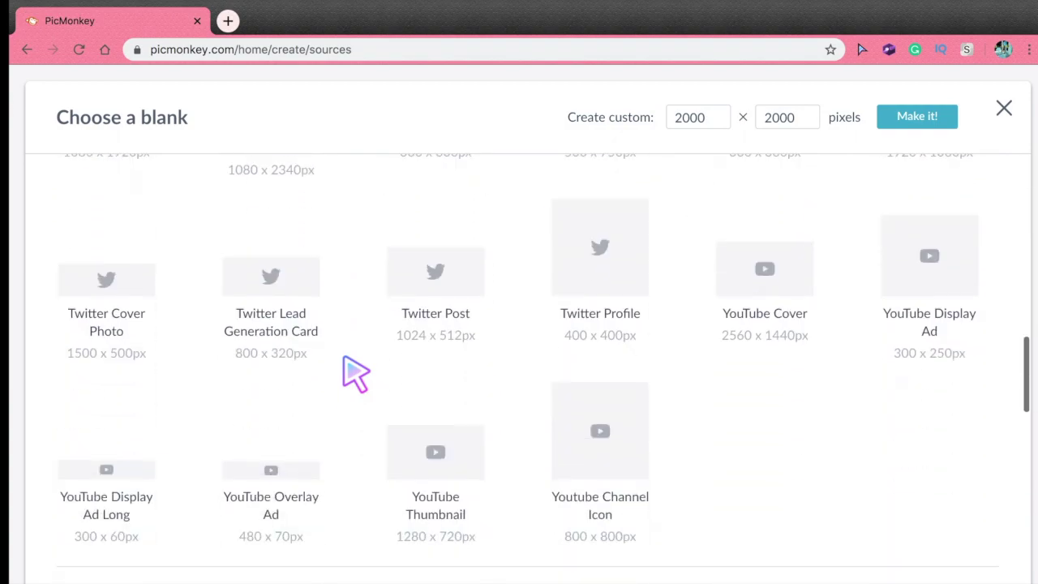
{"action": "scroll", "coordinate": [600, 463], "scroll_direction": "up", "scroll_amount": 9}
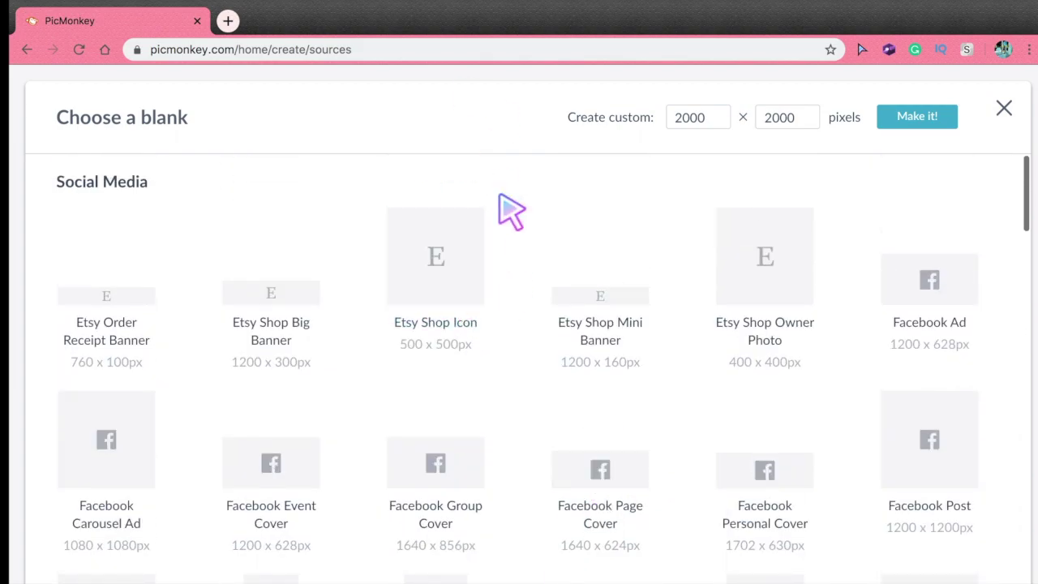
{"action": "scroll", "coordinate": [492, 232], "scroll_direction": "down", "scroll_amount": 12}
{"action": "scroll", "coordinate": [492, 232], "scroll_direction": "up", "scroll_amount": 12}
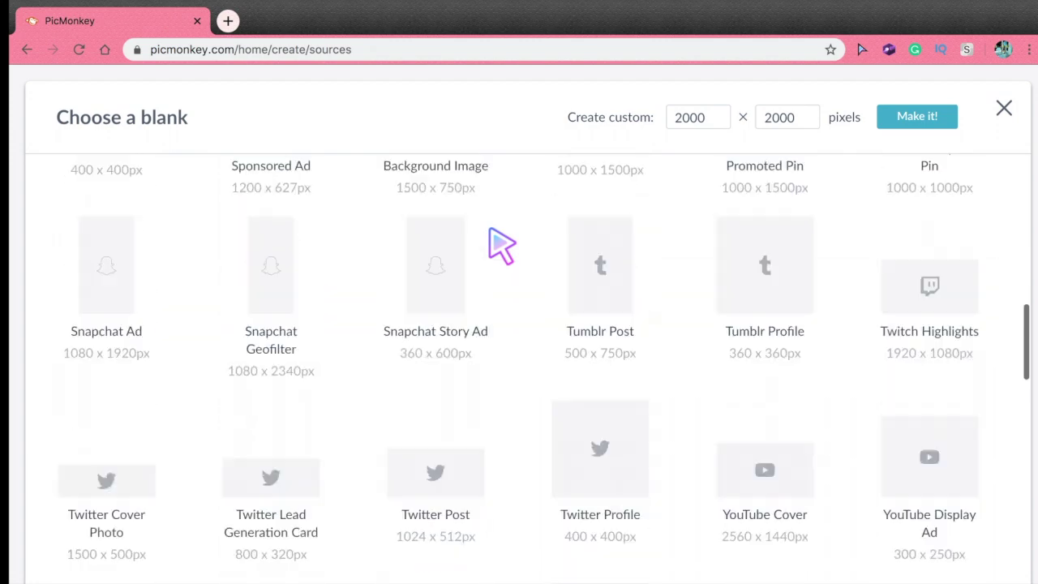
{"action": "left_click", "coordinate": [434, 284]}
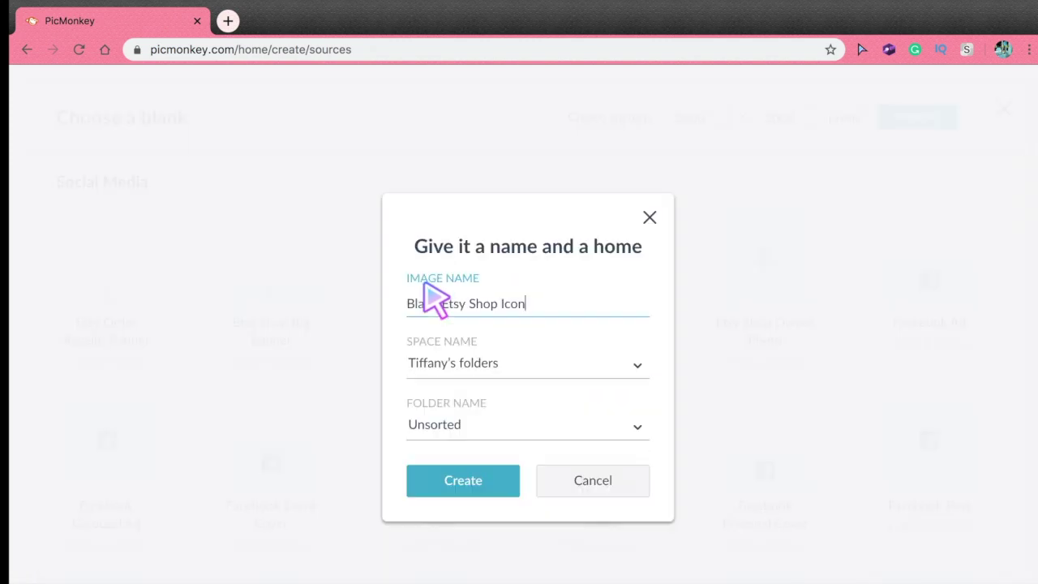
{"action": "left_click", "coordinate": [486, 490]}
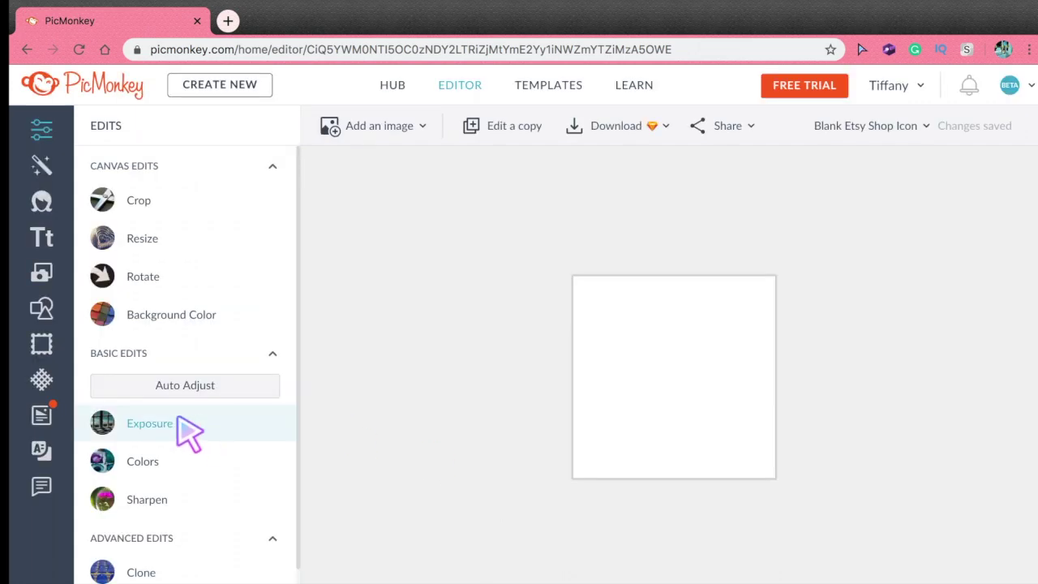
Apply the Ombre effect from the Effects list to the blank canvas.
{"action": "scroll", "coordinate": [194, 424], "scroll_direction": "down", "scroll_amount": 3}
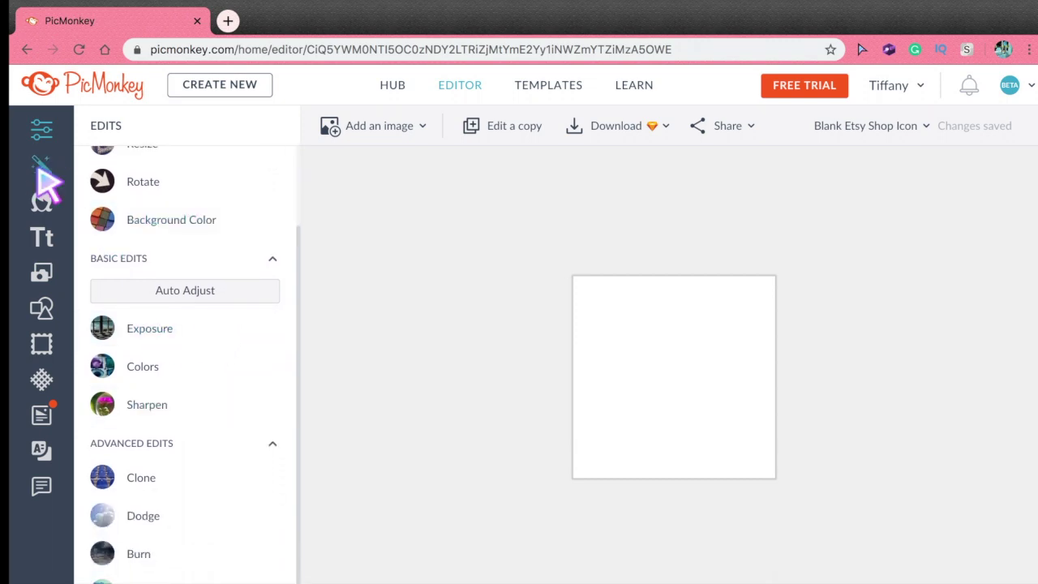
{"action": "left_click", "coordinate": [63, 175]}
{"action": "scroll", "coordinate": [174, 299], "scroll_direction": "down", "scroll_amount": 15}
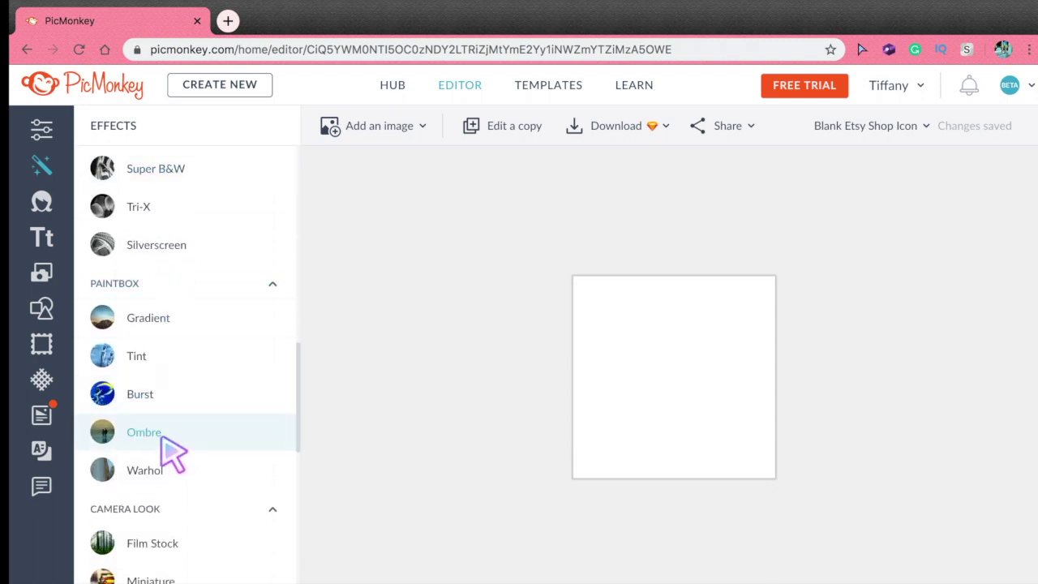
{"action": "left_click", "coordinate": [162, 438]}
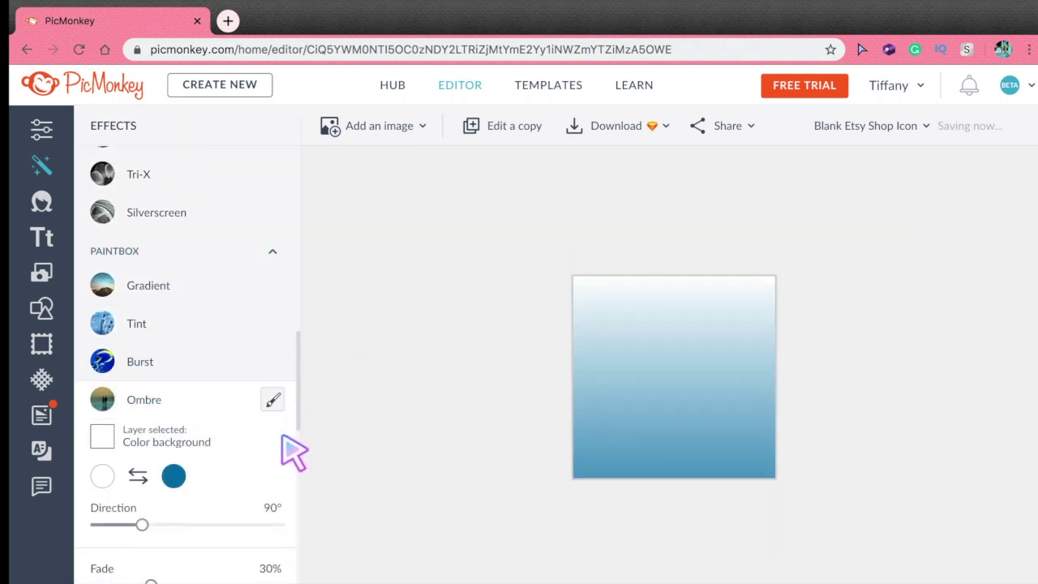
Set the ombre colours to pink #f48ef2 on top and cyan #08d9ff at the bottom.
{"action": "left_click", "coordinate": [104, 477]}
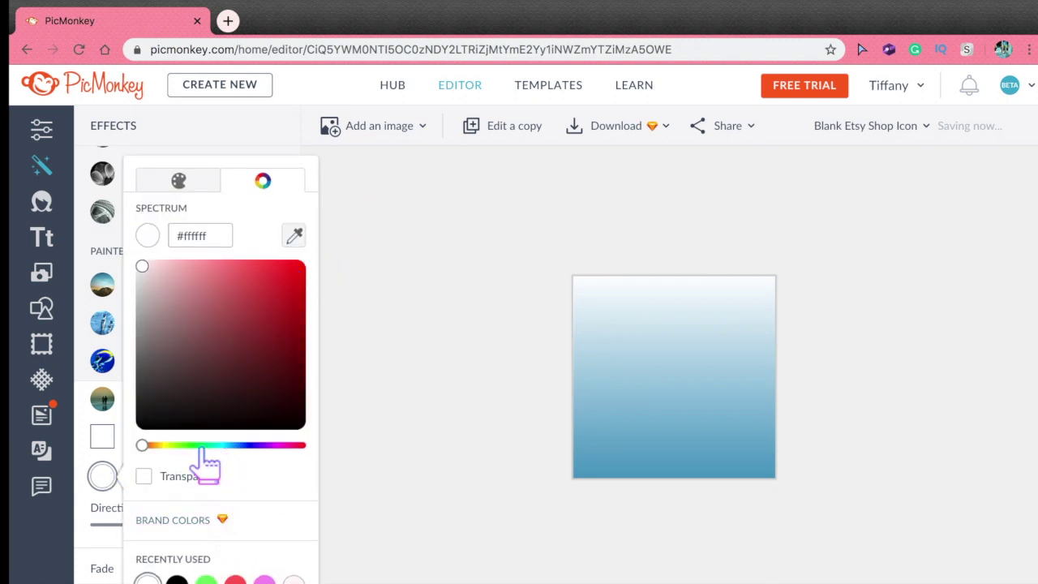
{"action": "left_click", "coordinate": [264, 581]}
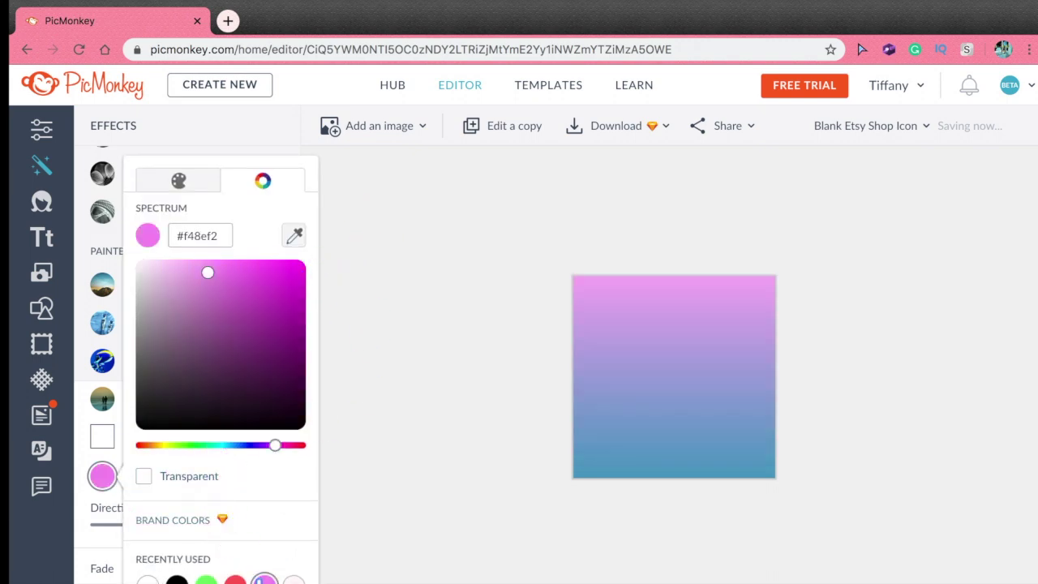
{"action": "left_click", "coordinate": [454, 345]}
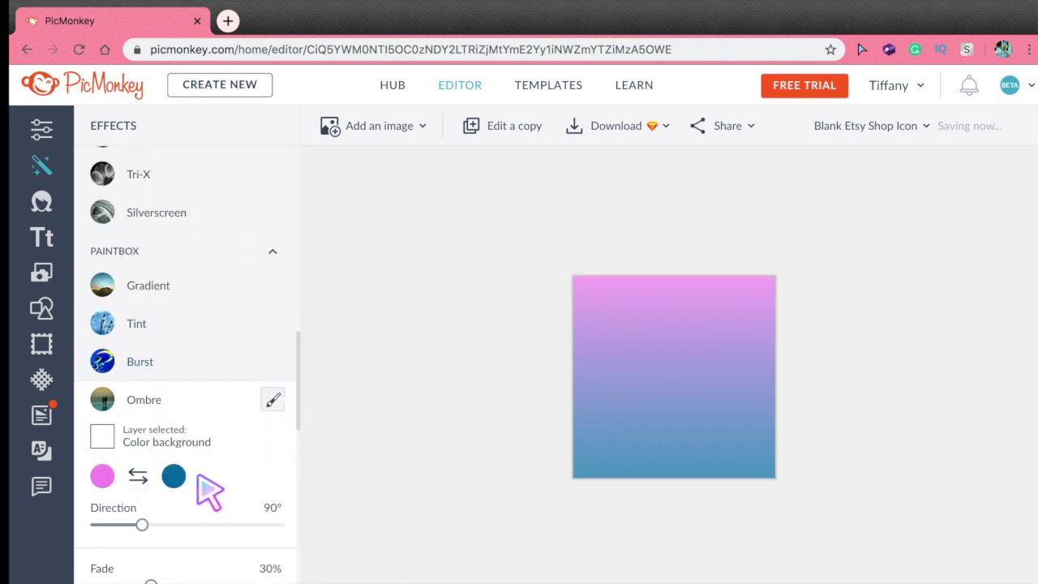
{"action": "left_click", "coordinate": [174, 476]}
{"action": "left_click", "coordinate": [297, 446]}
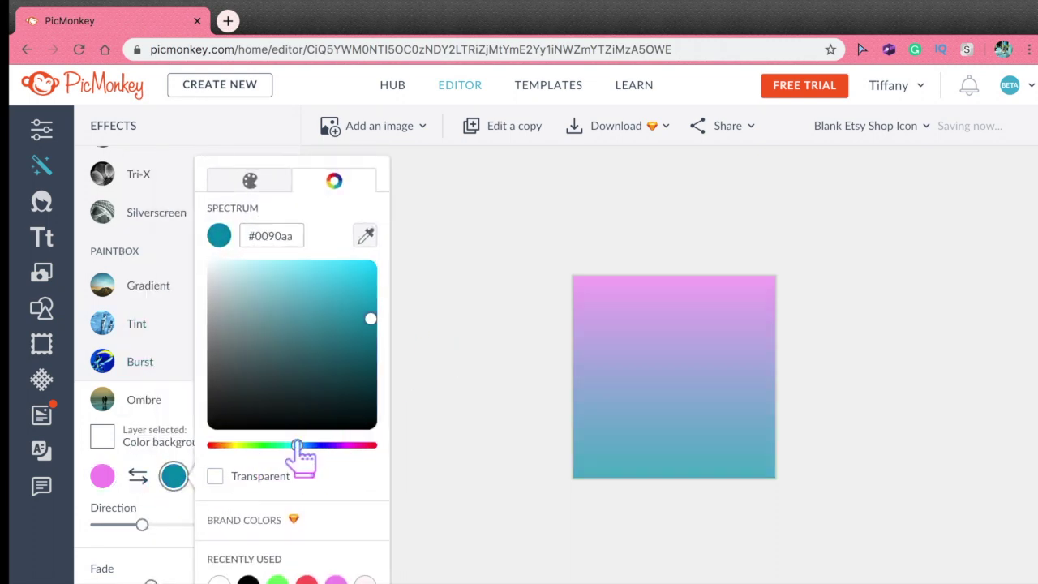
{"action": "left_click", "coordinate": [365, 266]}
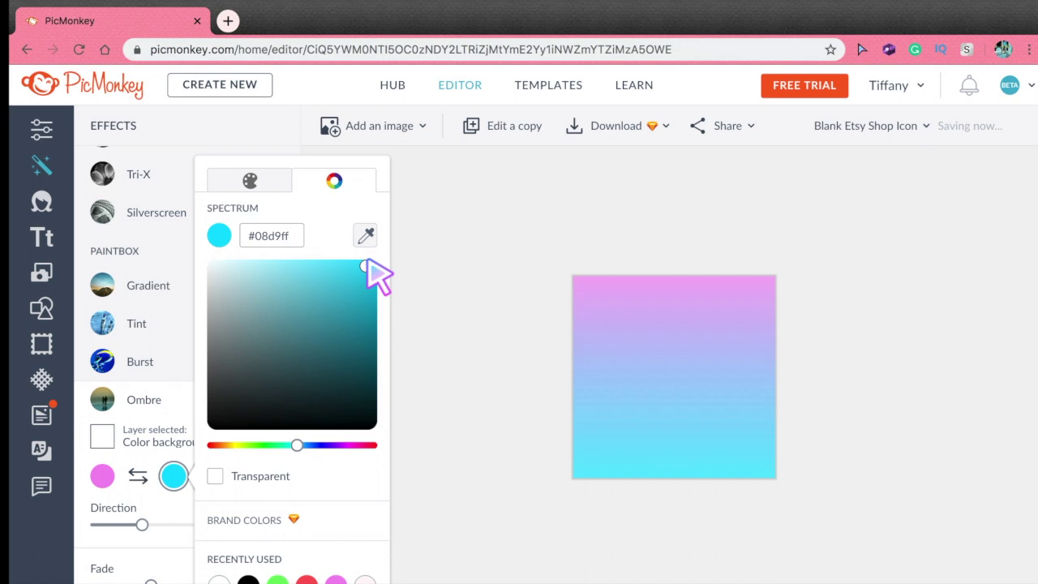
{"action": "left_click", "coordinate": [484, 289]}
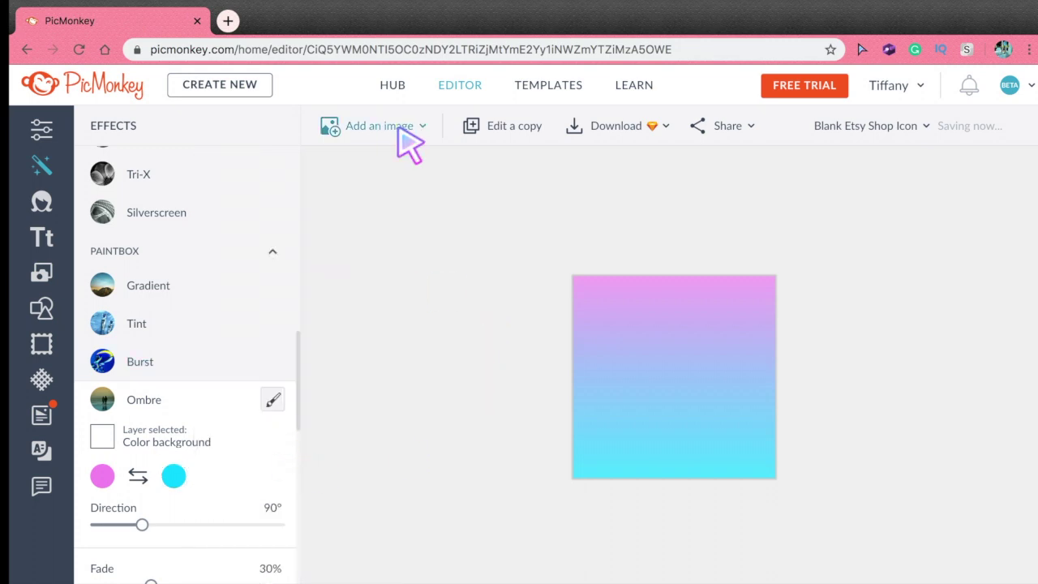
Keep the ombre and add gfx.png from the computer as a new image layer.
{"action": "left_click", "coordinate": [409, 145]}
{"action": "left_click", "coordinate": [134, 362]}
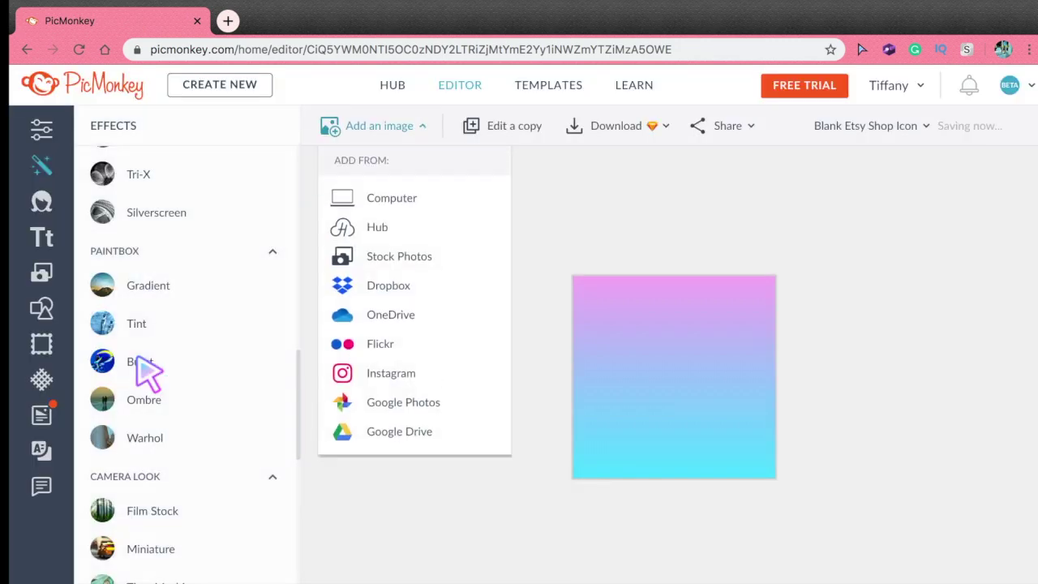
{"action": "left_click", "coordinate": [377, 203]}
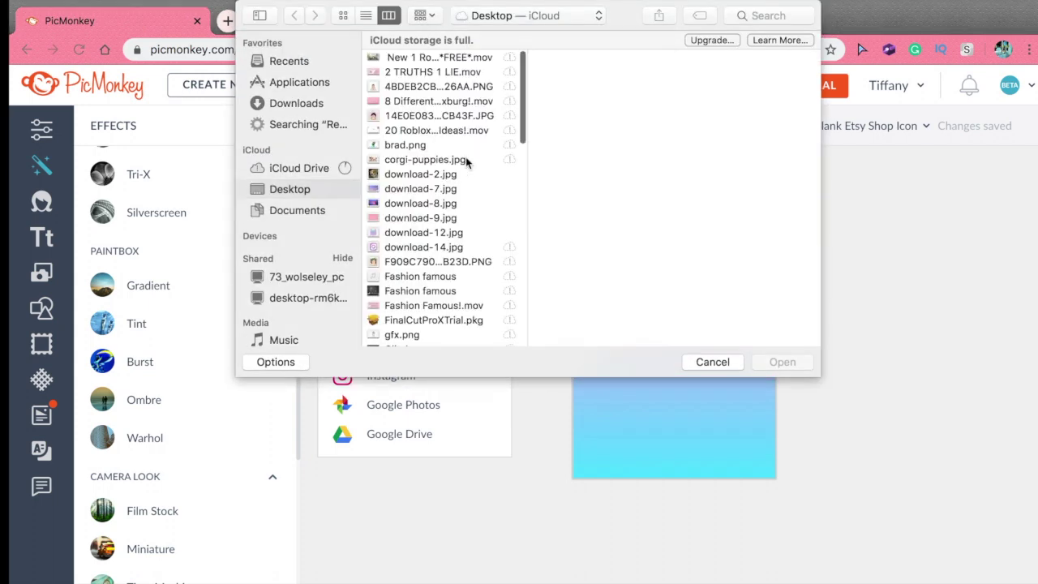
{"action": "scroll", "coordinate": [467, 165], "scroll_direction": "down", "scroll_amount": 5}
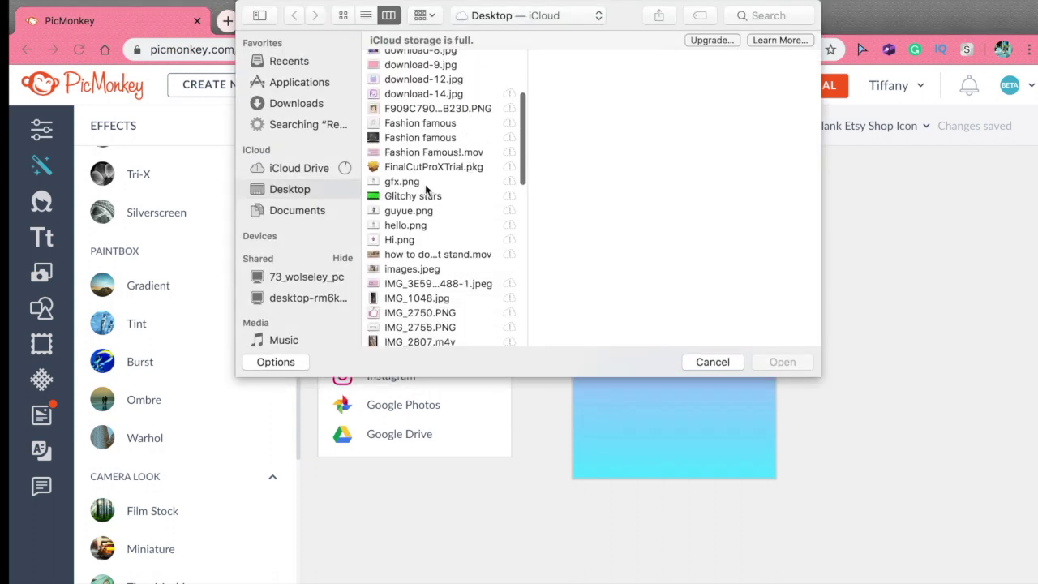
{"action": "left_click", "coordinate": [426, 183]}
{"action": "left_click", "coordinate": [778, 362]}
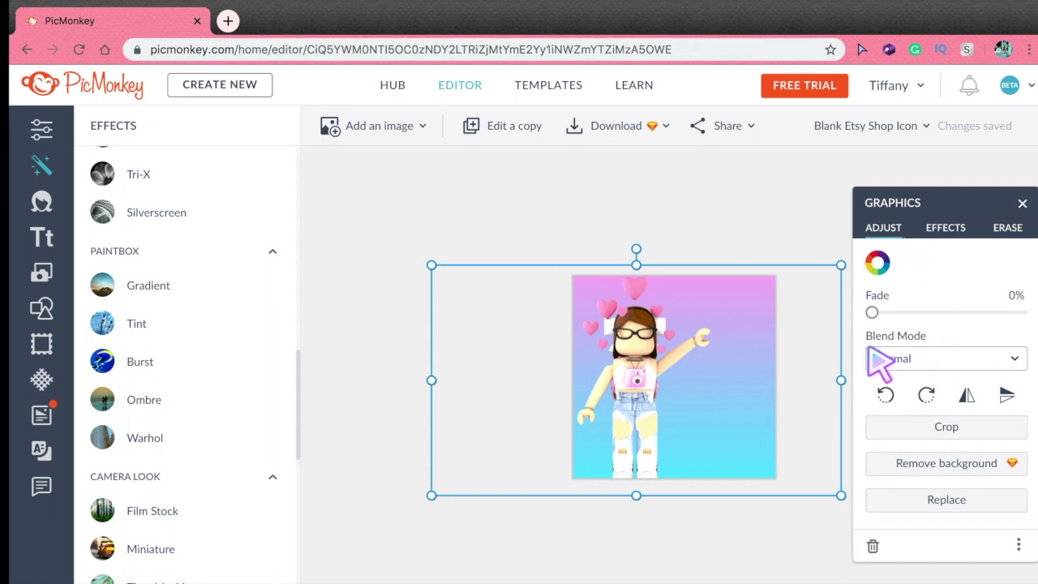
Give the avatar a white #ffffff outline with thickness 3, intensity 100 and fade 0%.
{"action": "left_click", "coordinate": [946, 232]}
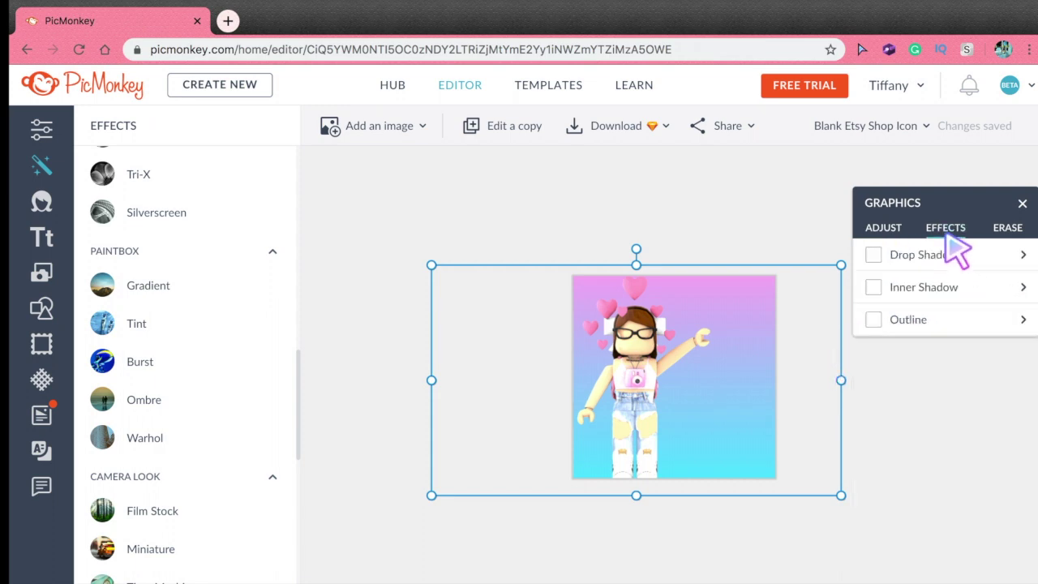
{"action": "left_click", "coordinate": [902, 321]}
{"action": "left_click", "coordinate": [877, 360]}
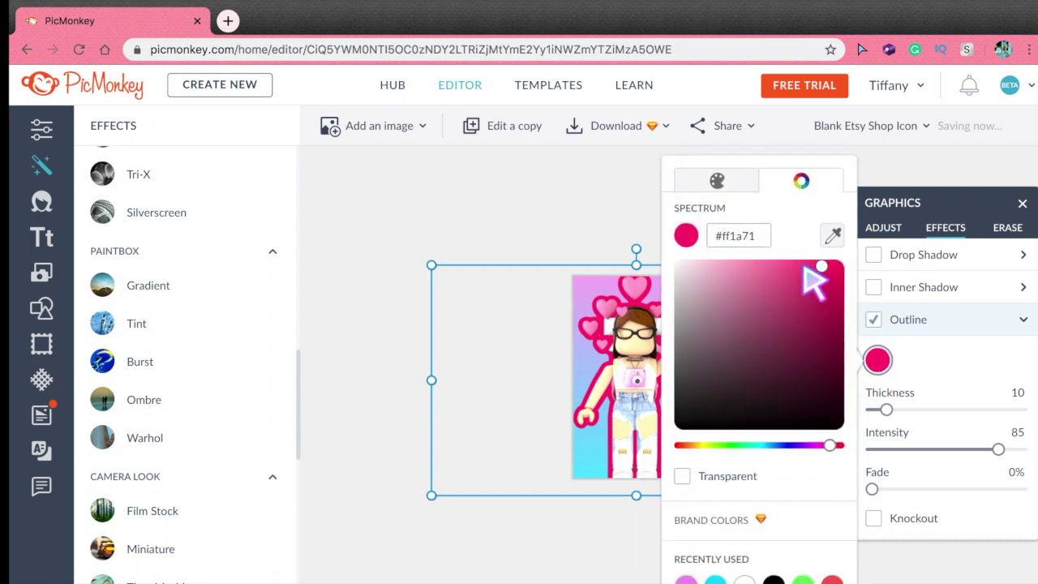
{"action": "left_click_drag", "start_coordinate": [822, 272], "coordinate": [681, 266]}
{"action": "left_click", "coordinate": [888, 156]}
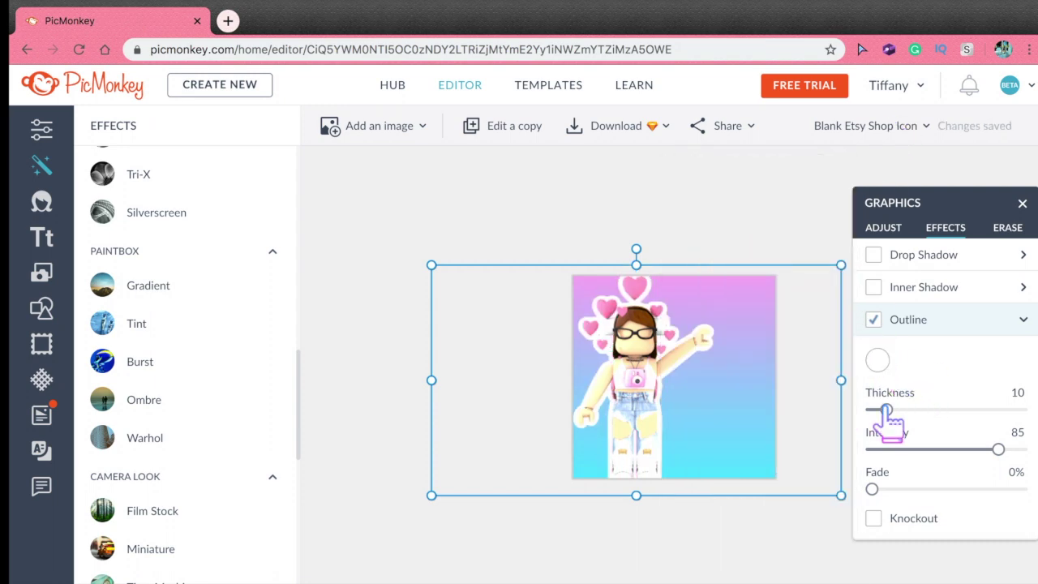
{"action": "left_click_drag", "start_coordinate": [887, 410], "coordinate": [875, 411]}
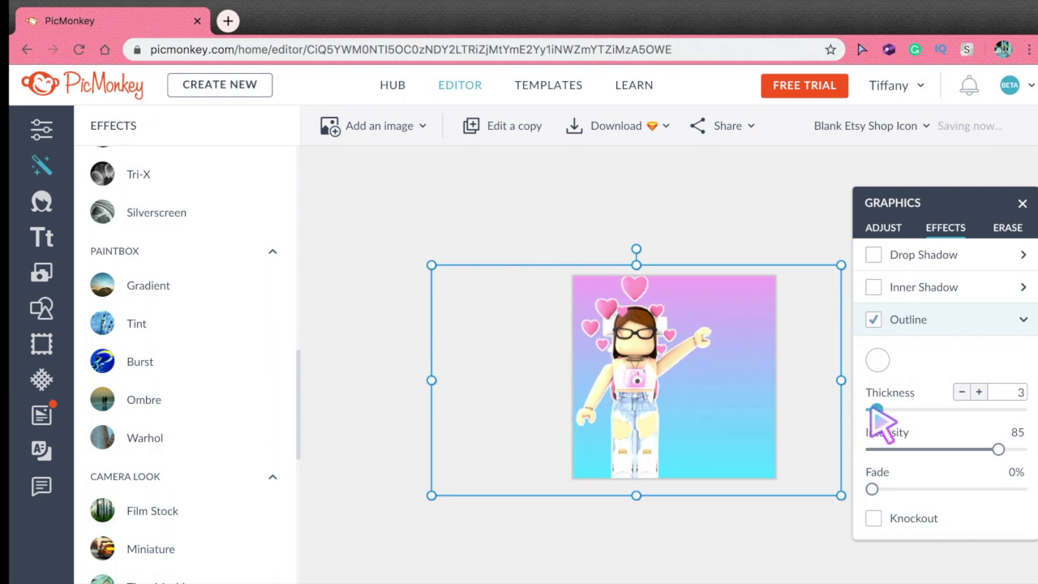
{"action": "left_click_drag", "start_coordinate": [999, 449], "coordinate": [1022, 450]}
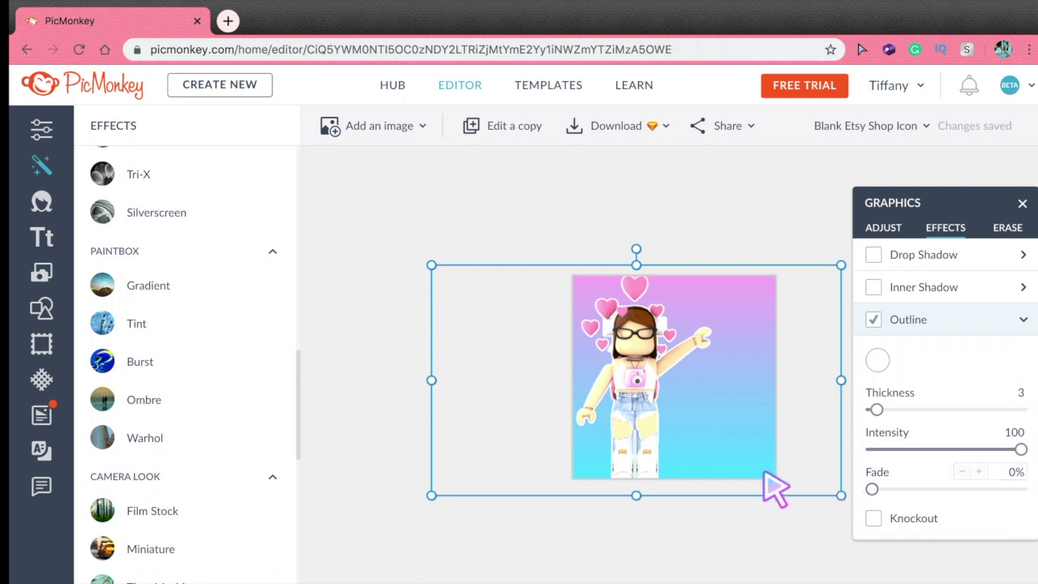
{"action": "left_click_drag", "start_coordinate": [872, 489], "coordinate": [923, 489]}
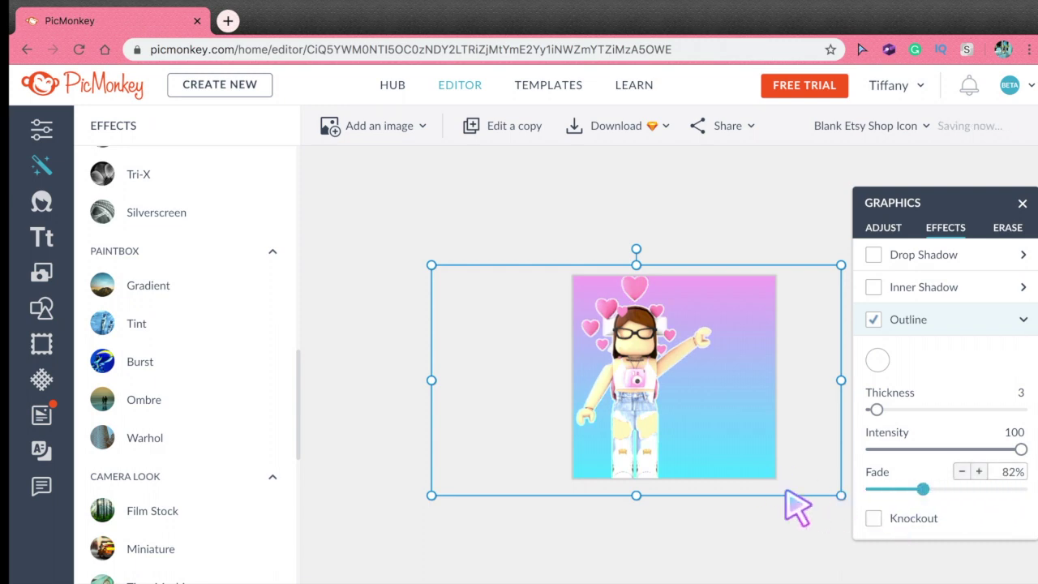
{"action": "left_click_drag", "start_coordinate": [786, 491], "coordinate": [1021, 489]}
{"action": "left_click_drag", "start_coordinate": [922, 490], "coordinate": [847, 498]}
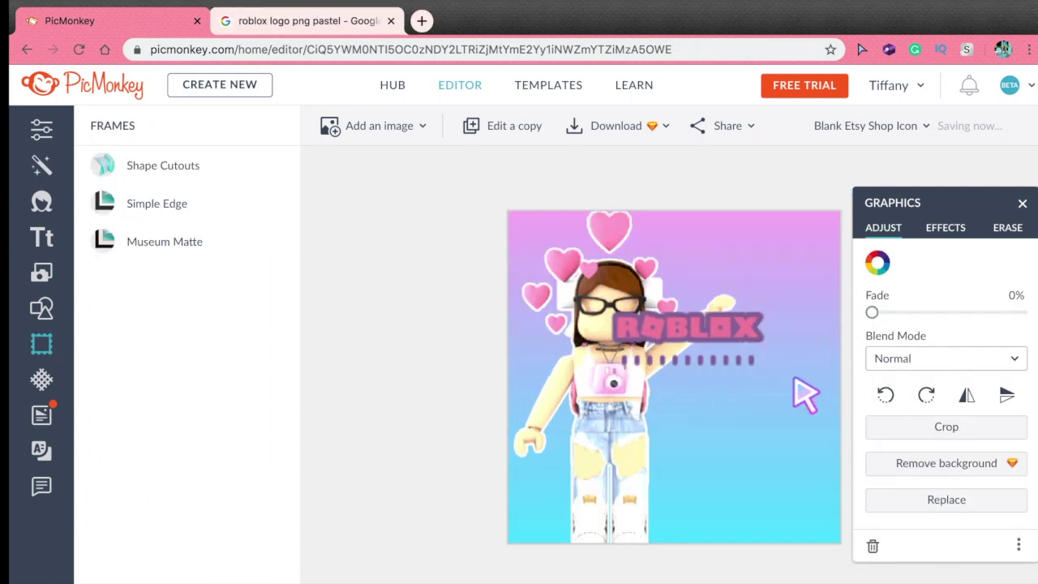
Drag the ROBLOX logo down to the bottom of the canvas.
{"action": "left_click_drag", "start_coordinate": [636, 350], "coordinate": [758, 539]}
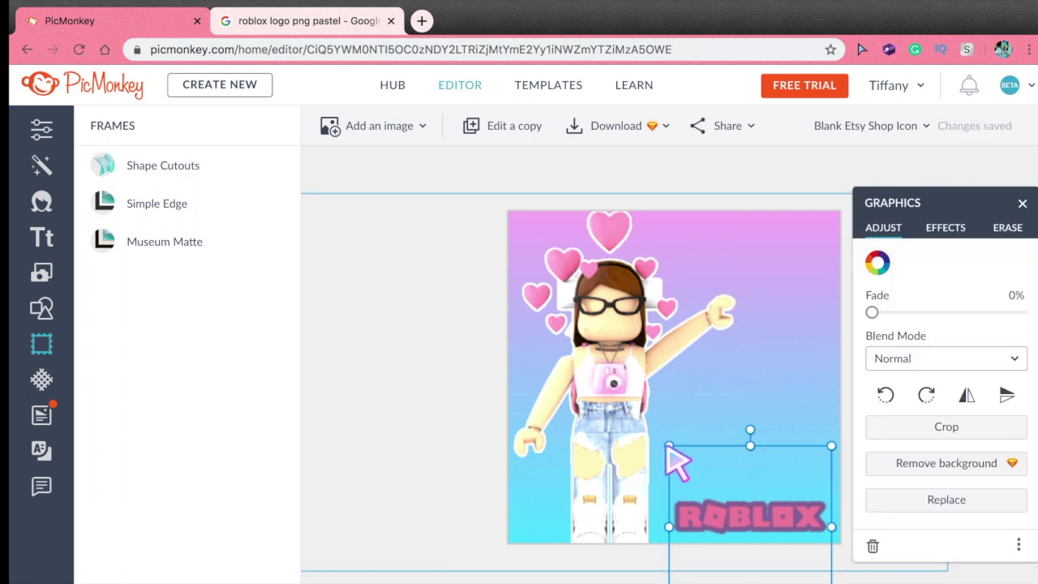
{"action": "left_click", "coordinate": [732, 524]}
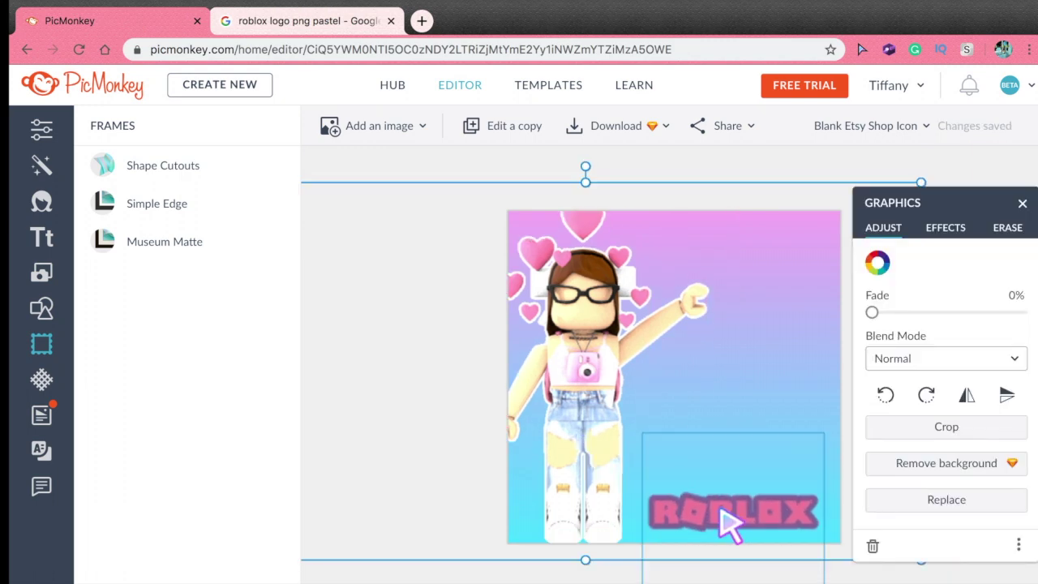
{"action": "left_click", "coordinate": [853, 175]}
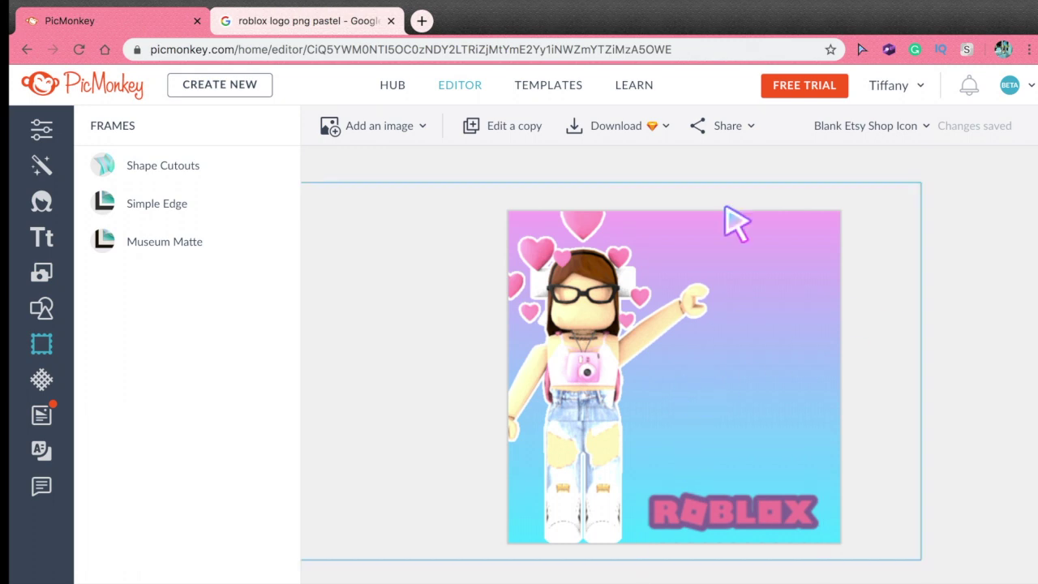
Centre the avatar horizontally, centre the logo beneath it, and screenshot the canvas area.
{"action": "left_click", "coordinate": [635, 358]}
{"action": "left_click_drag", "start_coordinate": [635, 357], "coordinate": [681, 360]}
{"action": "left_click", "coordinate": [714, 511]}
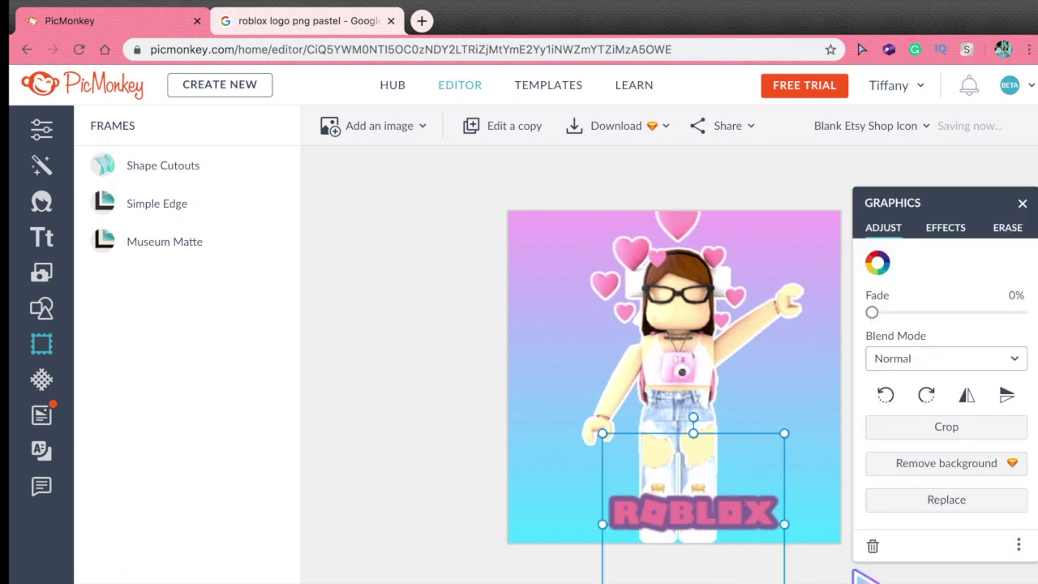
{"action": "left_click", "coordinate": [854, 571]}
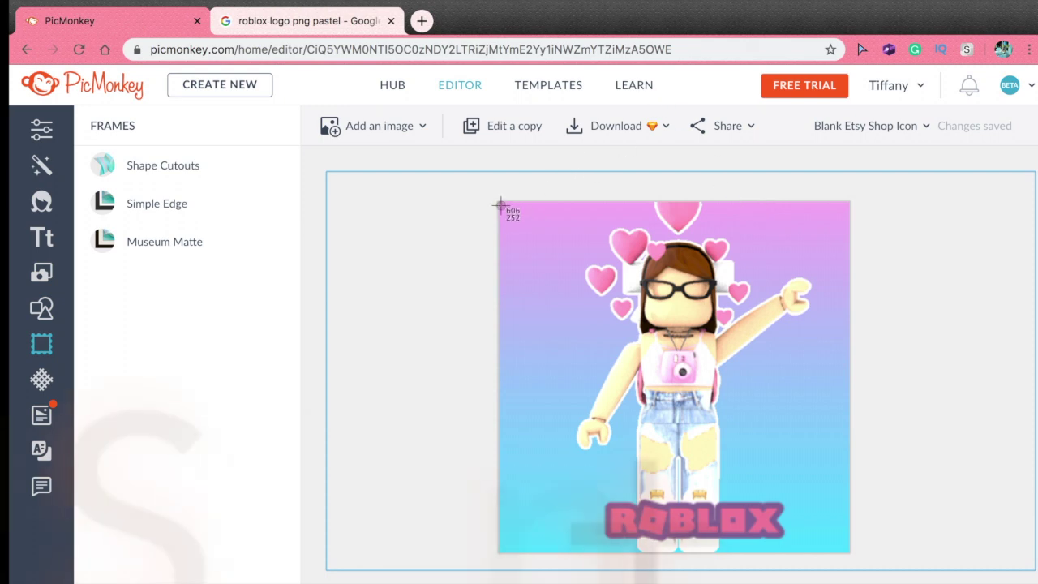
{"action": "left_click_drag", "start_coordinate": [500, 206], "coordinate": [849, 554]}
Capture the finished canvas, view the screenshot full screen in Preview, and mark small areas beside the avatar's face.
{"action": "left_click_drag", "start_coordinate": [850, 555], "coordinate": [848, 555]}
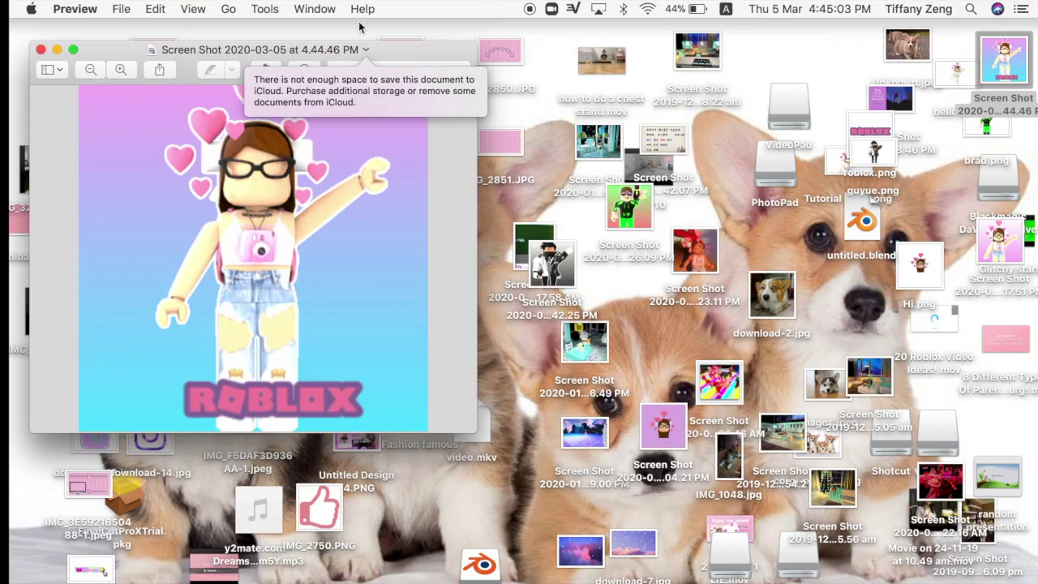
{"action": "left_click", "coordinate": [72, 51]}
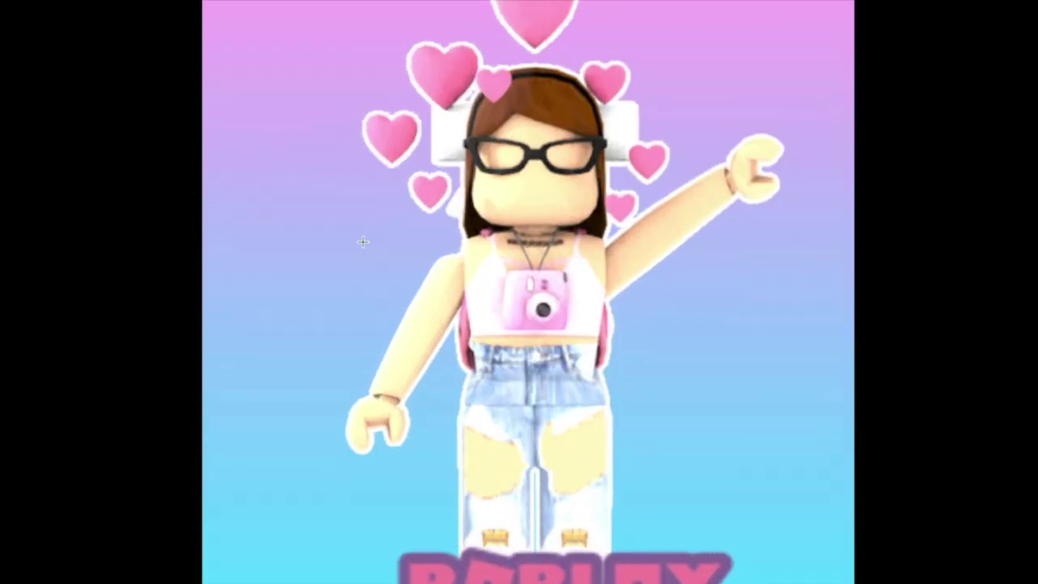
{"action": "left_click_drag", "start_coordinate": [406, 160], "coordinate": [428, 274]}
{"action": "left_click_drag", "start_coordinate": [584, 261], "coordinate": [617, 158]}
{"action": "left_click_drag", "start_coordinate": [584, 261], "coordinate": [711, 335]}
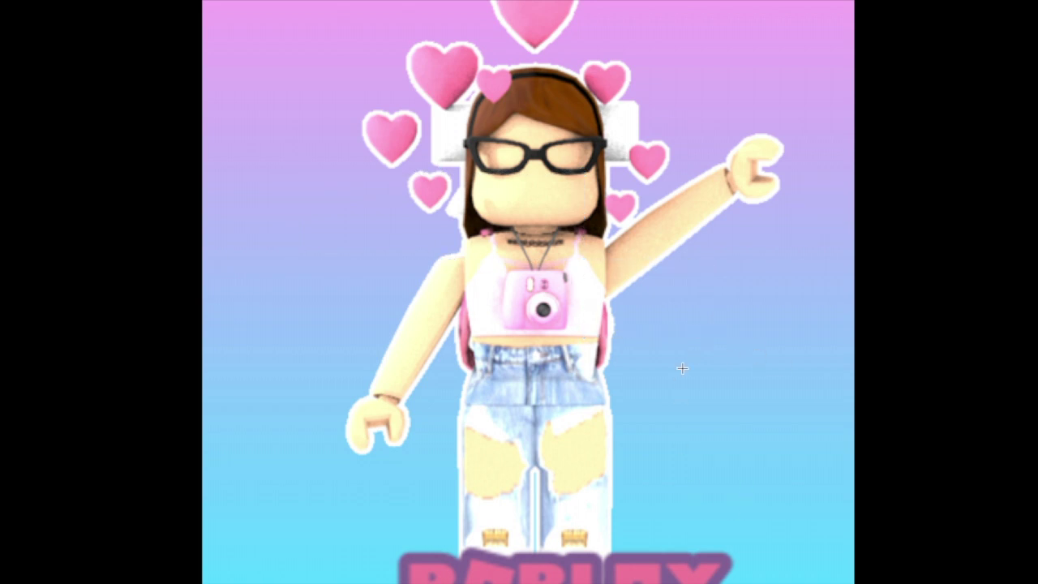